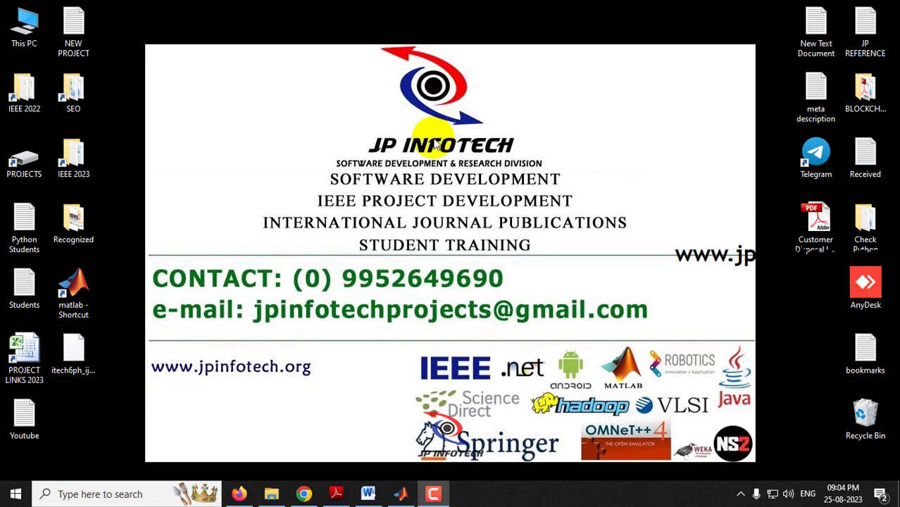
Highlight the project title in the Word document and view the base paper's IEEE Xplore page in Chrome
left_click(367, 493)
left_click_drag(262, 180, 498, 205)
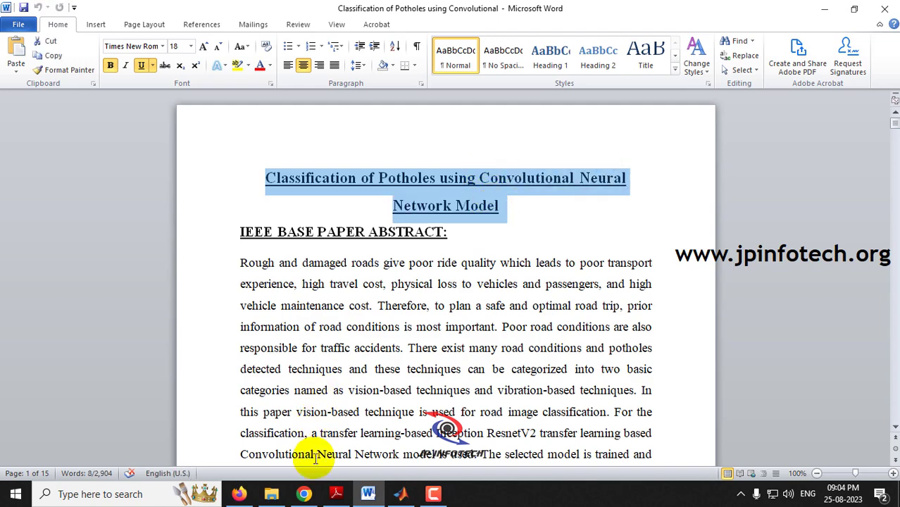
left_click(304, 492)
scroll(211, 306, "down", 7)
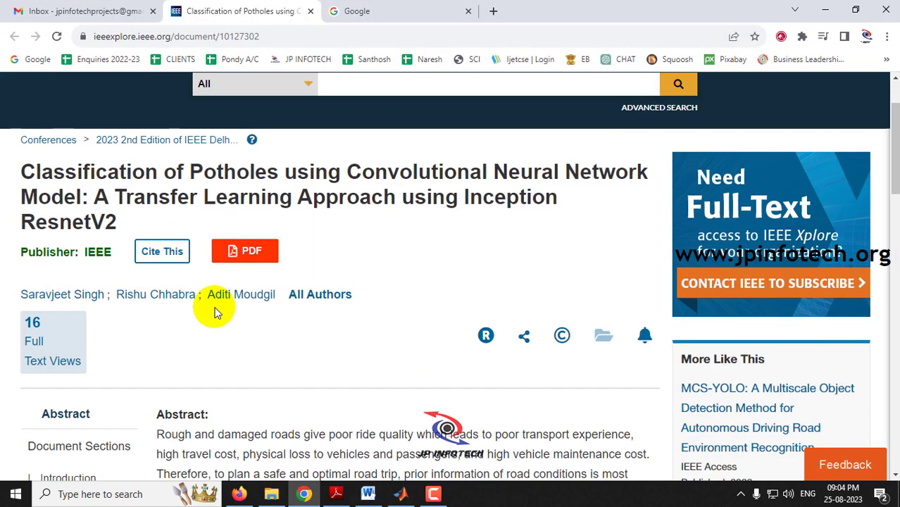
scroll(242, 337, "down", 1)
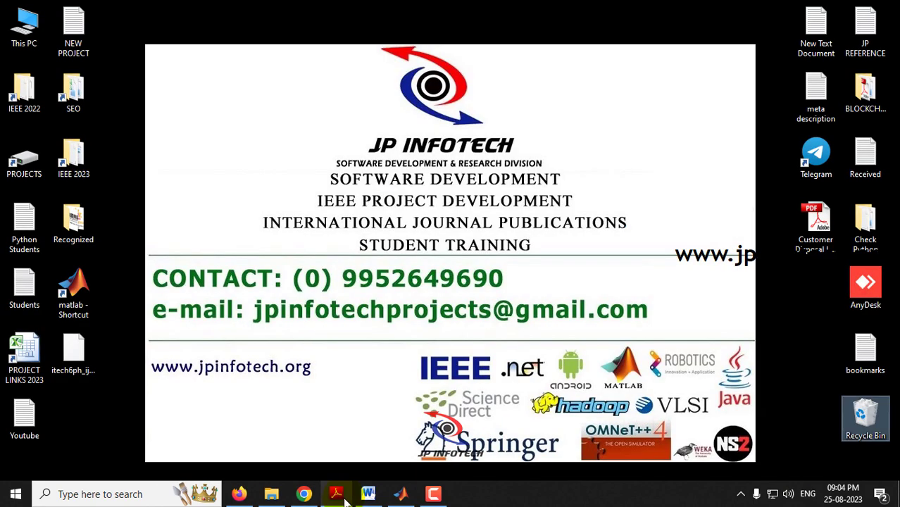
Switch to the base paper PDF in Adobe Reader, highlight its full title and look over the abstract
left_click(335, 493)
left_click_drag(162, 162, 660, 255)
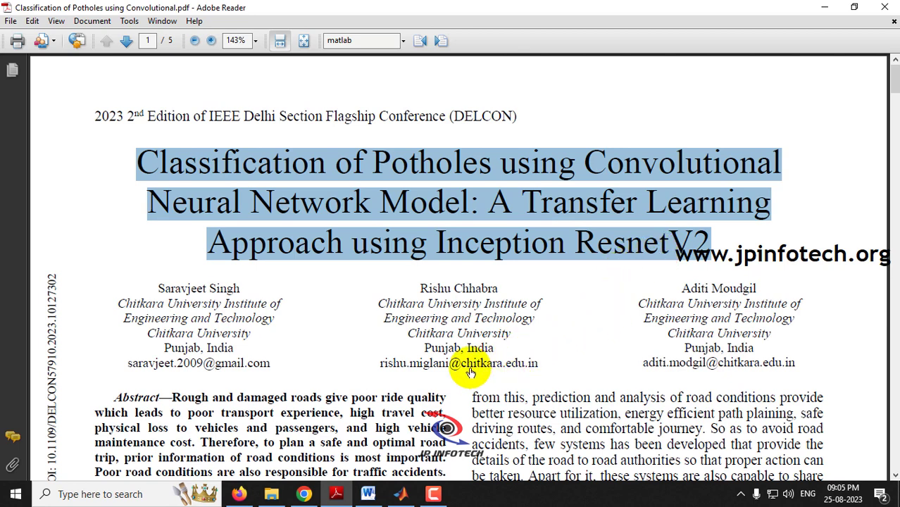
scroll(385, 276, "down", 3)
scroll(385, 276, "down", 5)
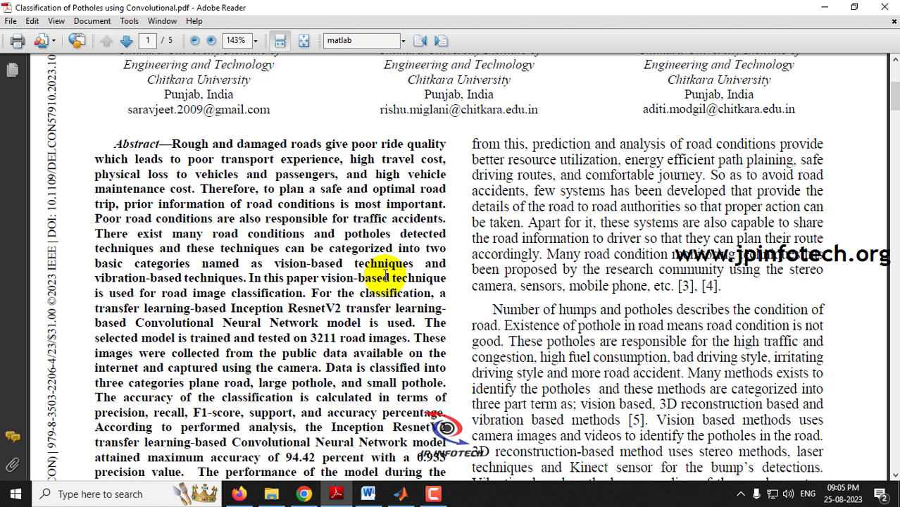
scroll(385, 276, "up", 3)
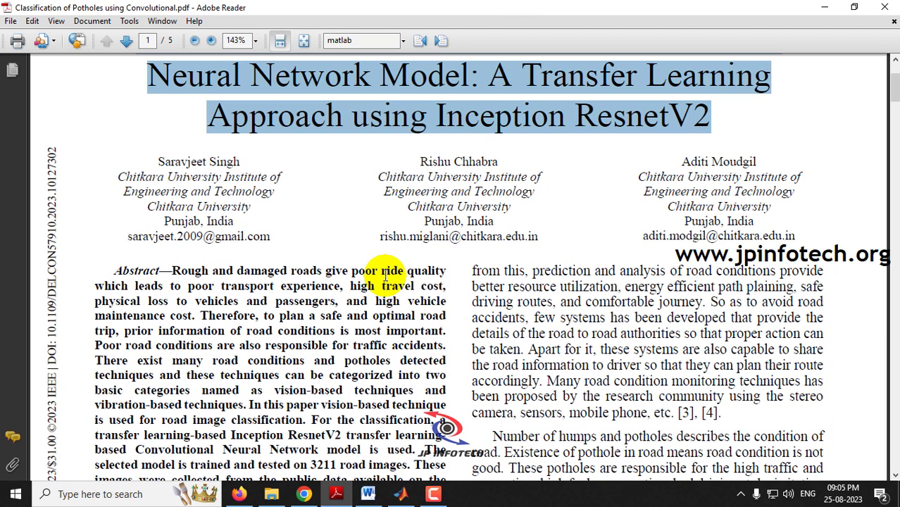
scroll(385, 278, "up", 2)
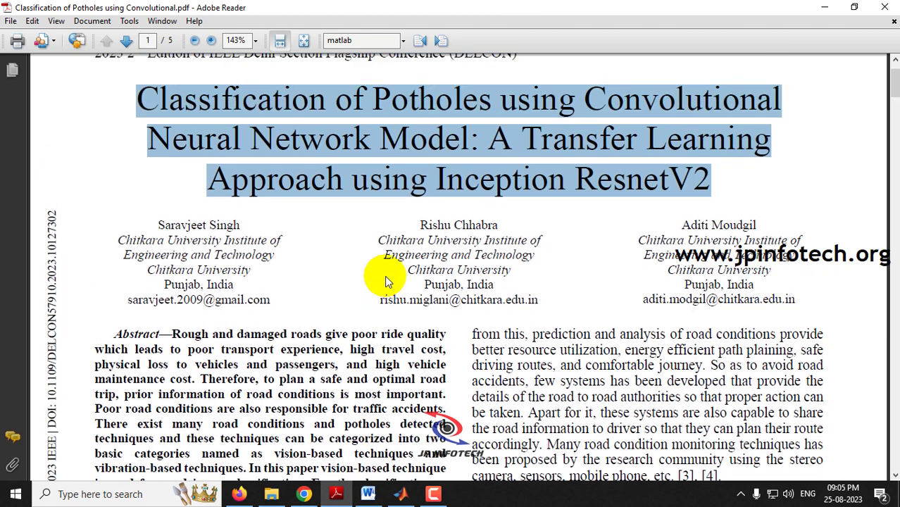
Highlight the Inception ResnetV2 transfer learning-based model name and the maximum accuracy figure in the paper's abstract
scroll(385, 275, "down", 7)
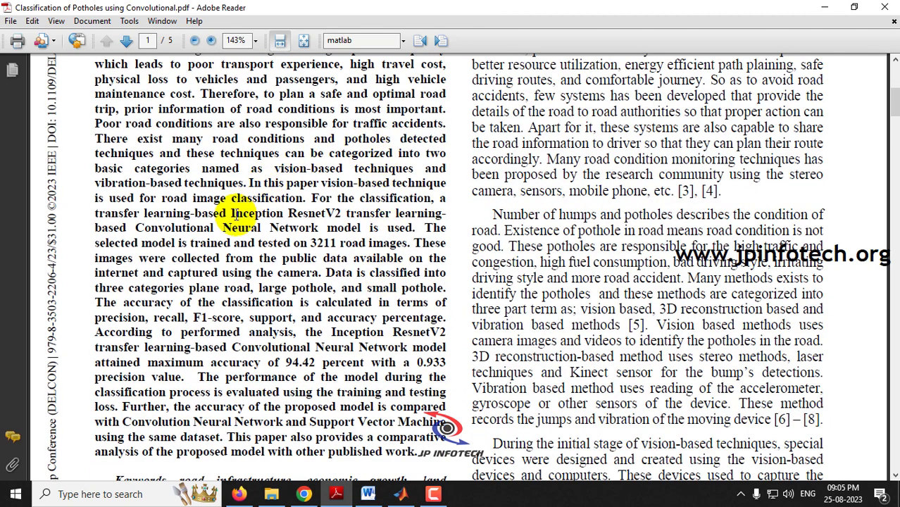
left_click_drag(232, 212, 367, 227)
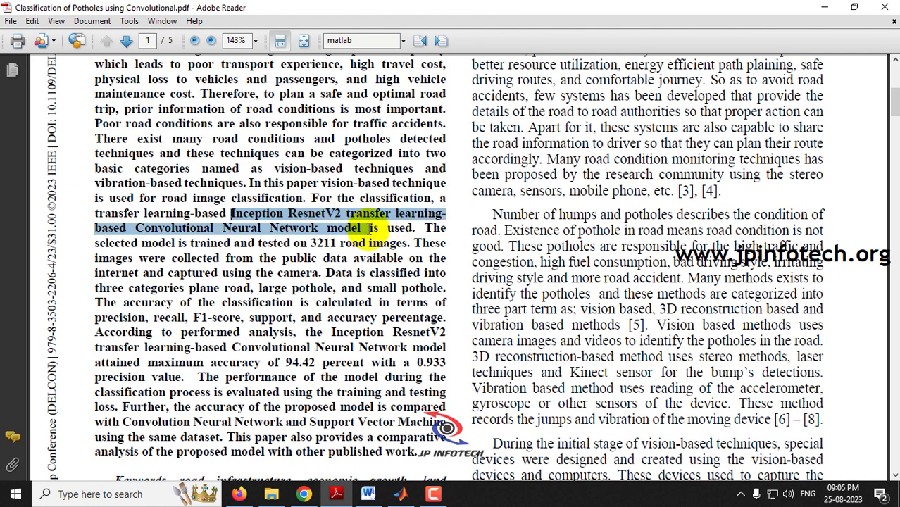
scroll(367, 227, "down", 3)
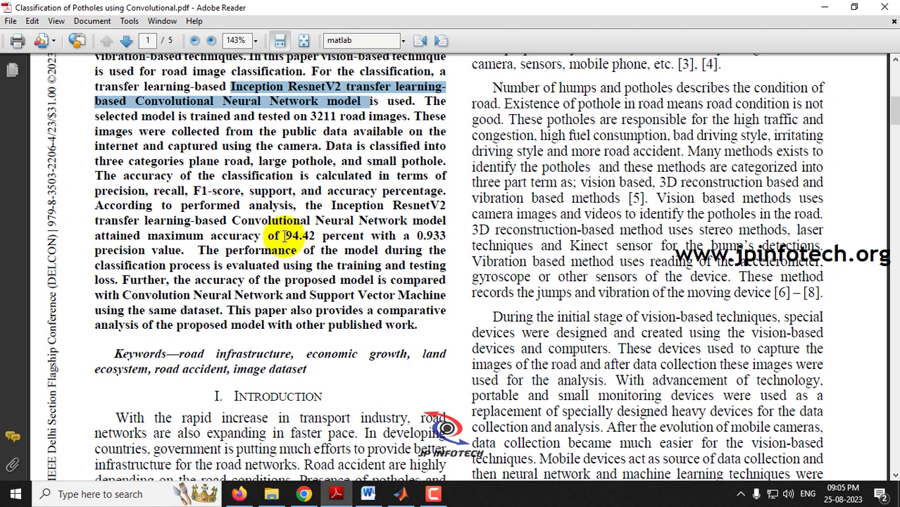
left_click_drag(285, 236, 333, 240)
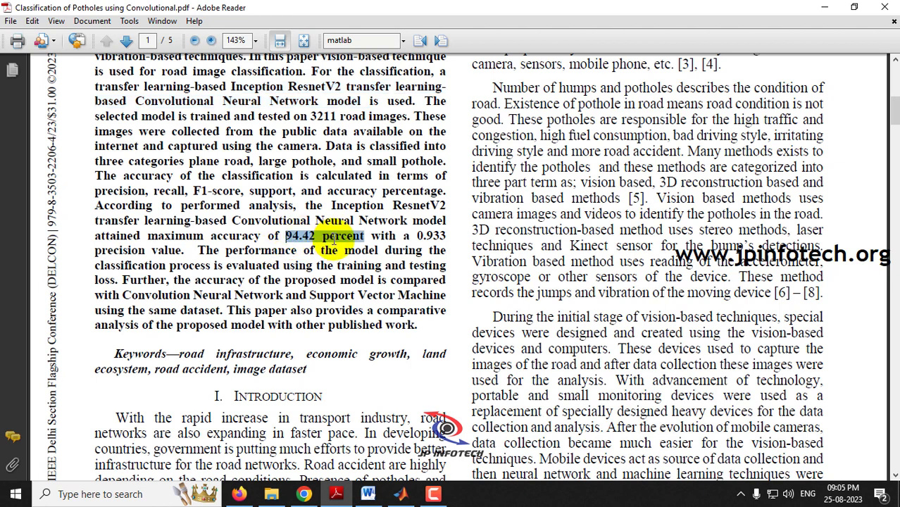
scroll(412, 294, "up", 10)
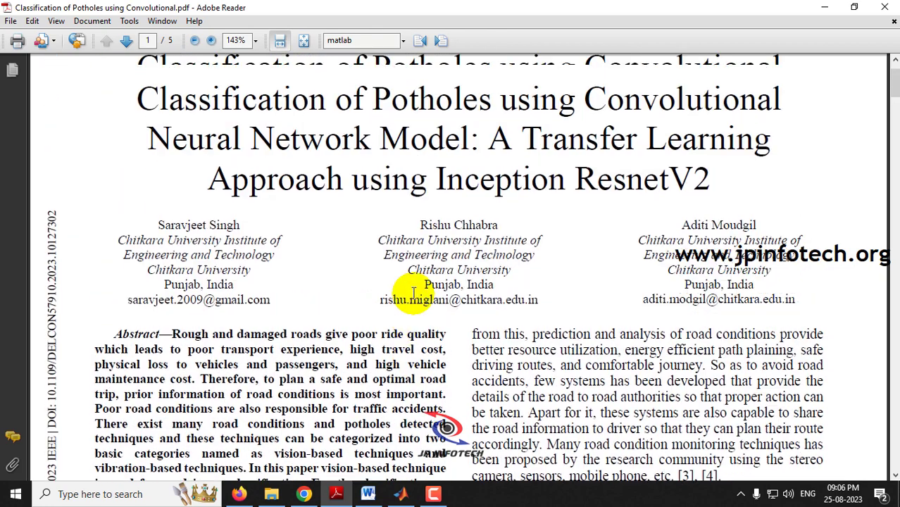
scroll(413, 294, "up", 2)
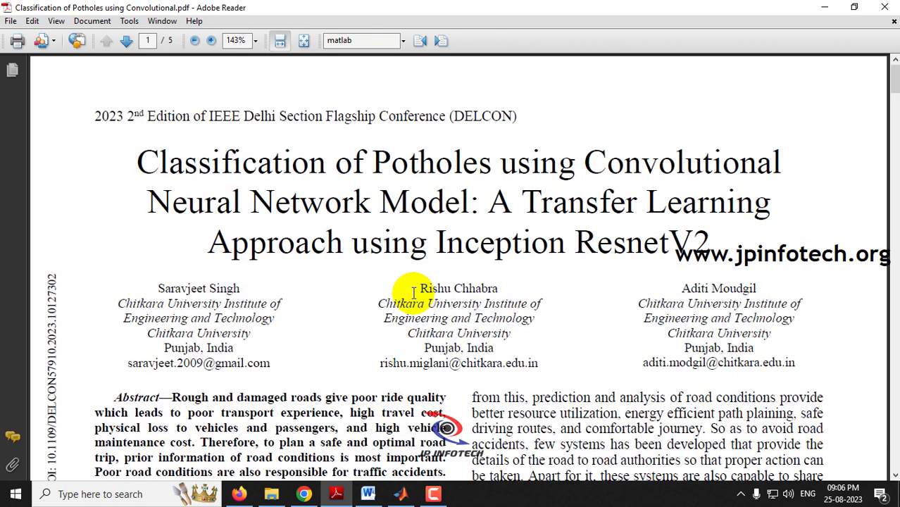
Switch to the Word document and highlight "GoogleNet architecture" and "MATLAB" under OUR PROPOSED ABSTRACT
left_click(368, 494)
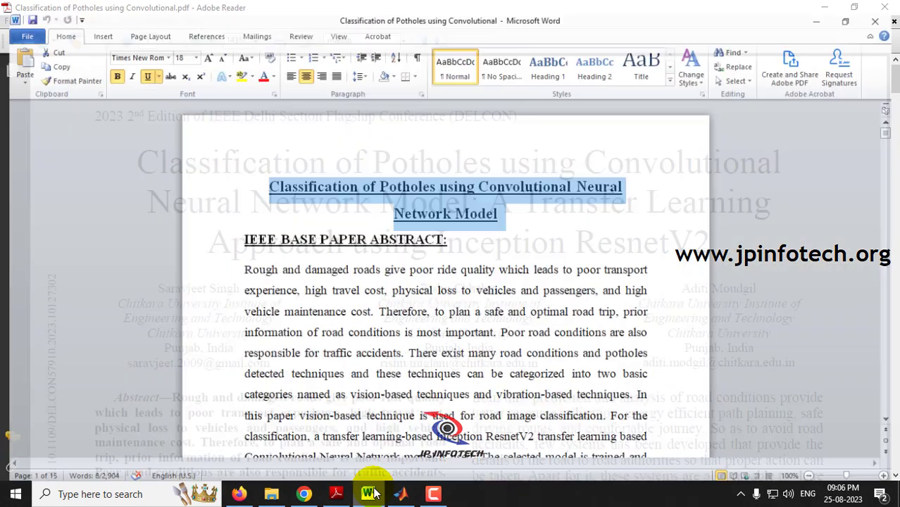
scroll(482, 301, "down", 4)
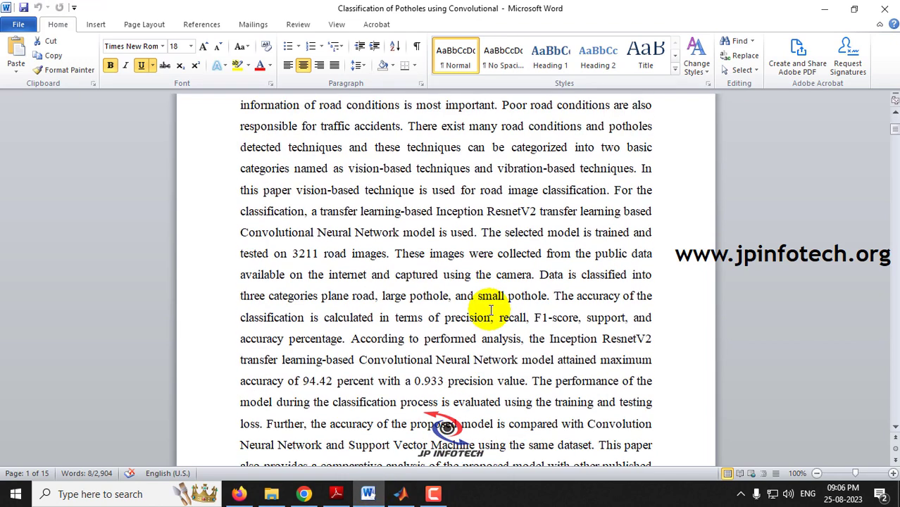
scroll(490, 309, "down", 10)
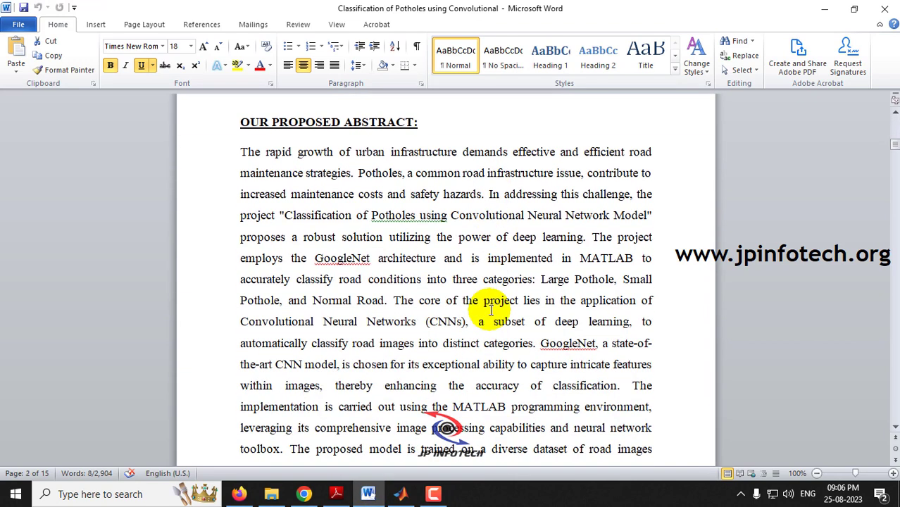
left_click(315, 258)
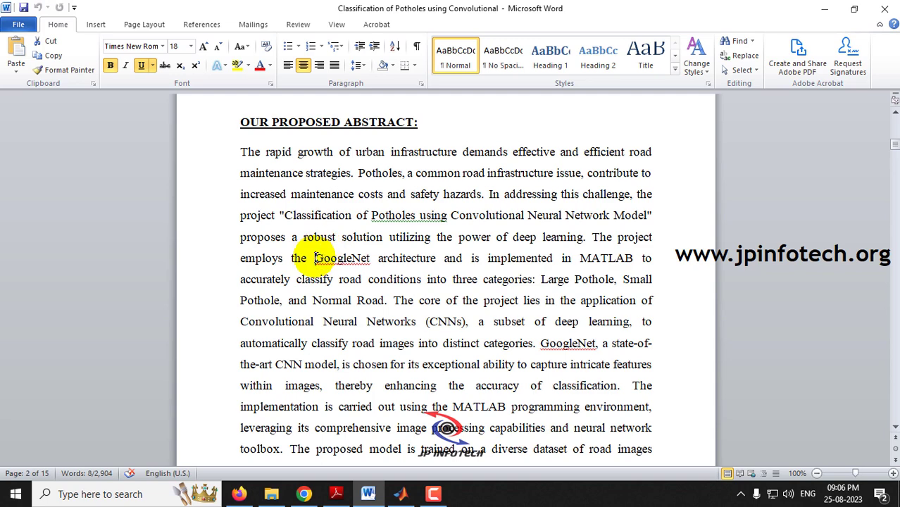
left_click_drag(315, 258, 415, 258)
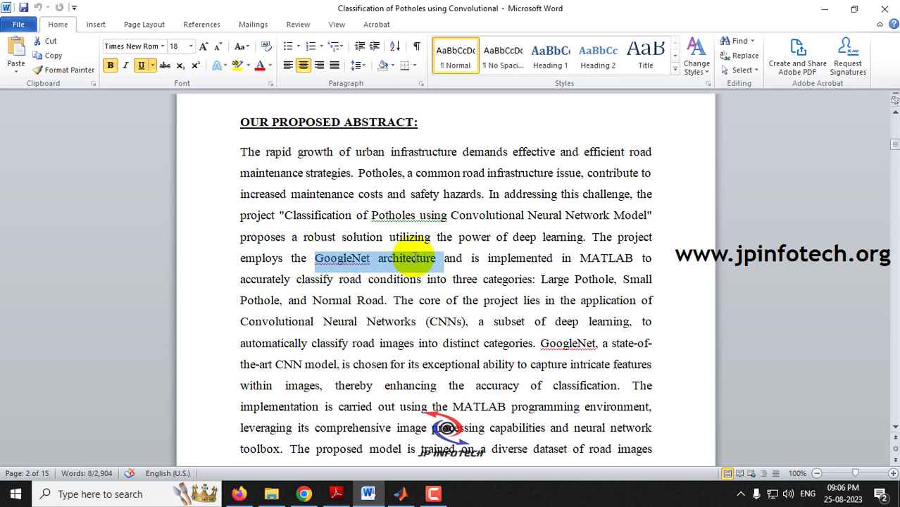
left_click_drag(579, 258, 635, 258)
Highlight the classification accuracy percentage in the closing sentence of the proposed abstract
scroll(569, 323, "down", 3)
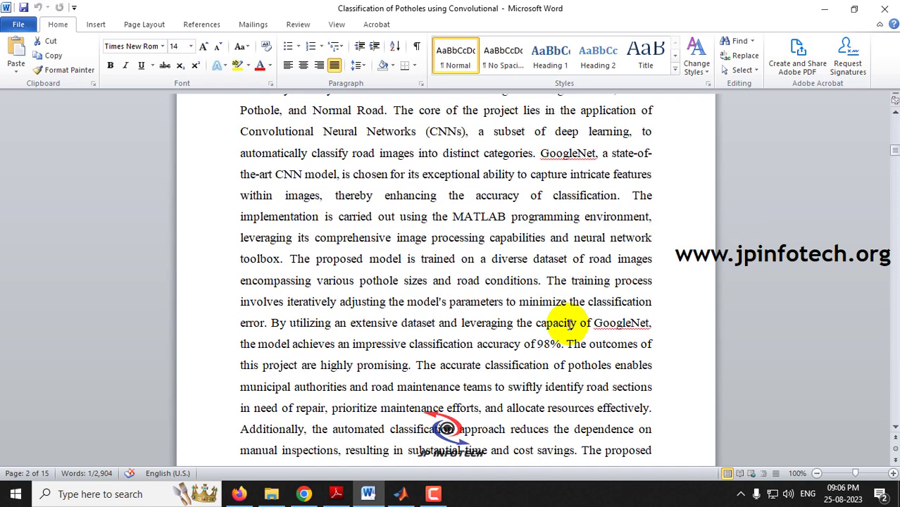
scroll(569, 323, "down", 5)
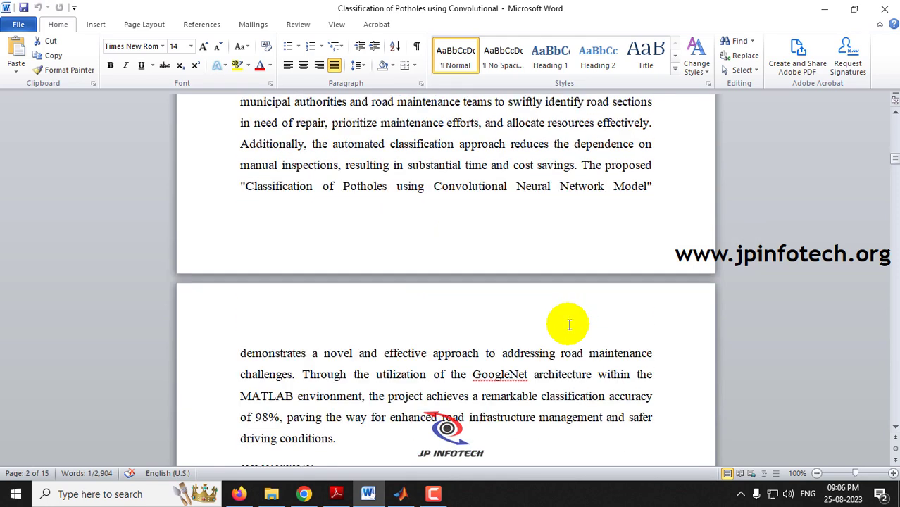
left_click(257, 418)
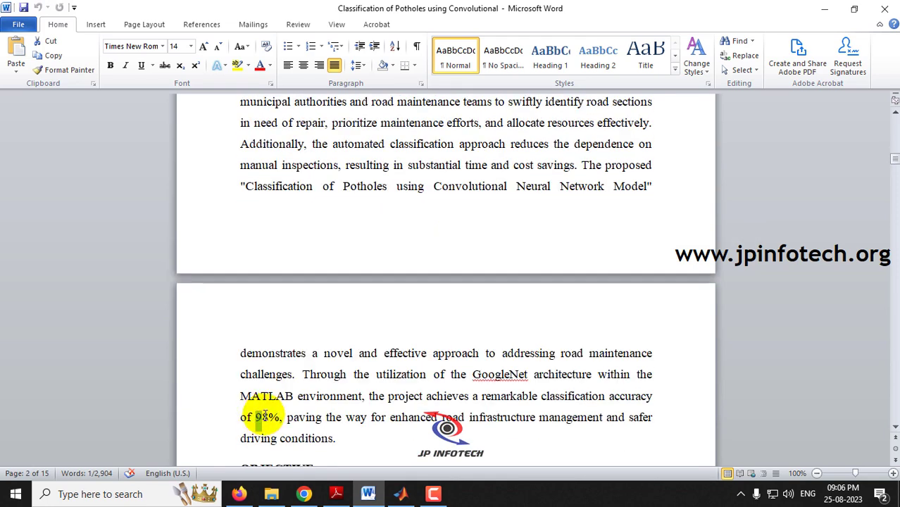
left_click_drag(265, 416, 279, 416)
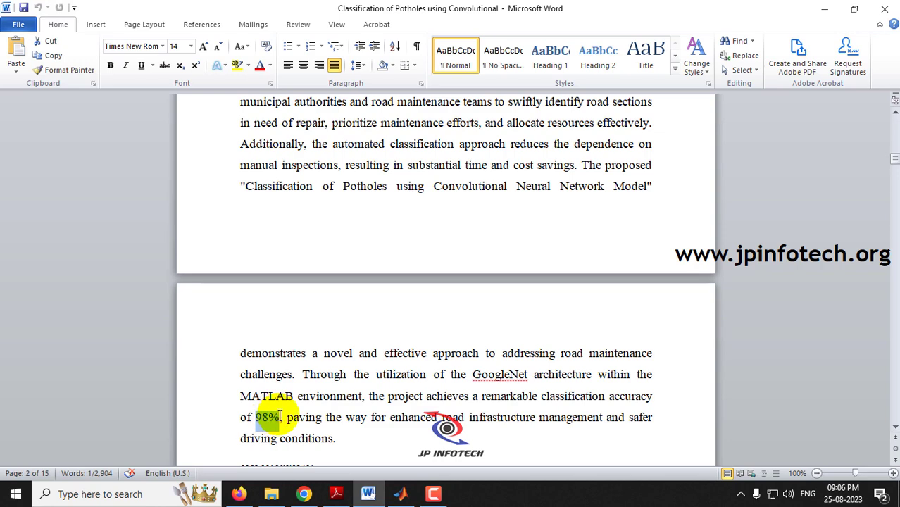
Review the base paper's title page again in Adobe Reader and return to the Word document
left_click(337, 493)
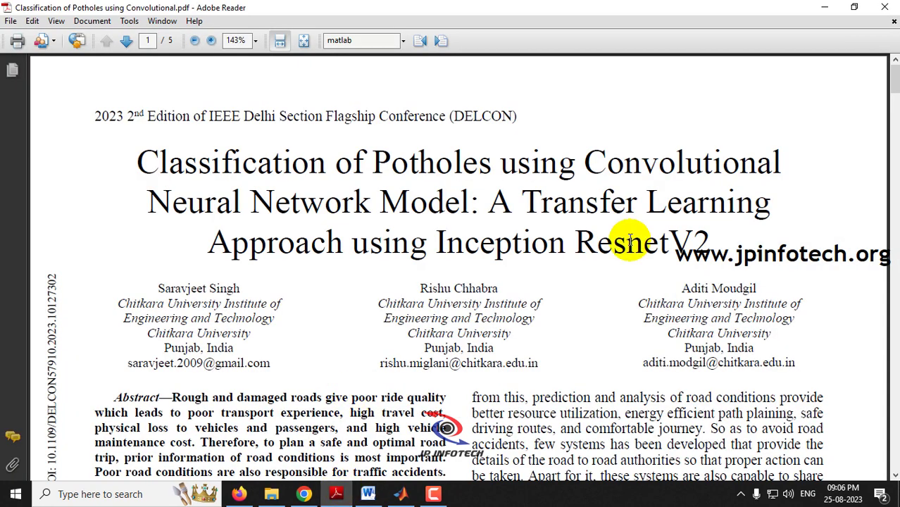
scroll(894, 83, "down", 1)
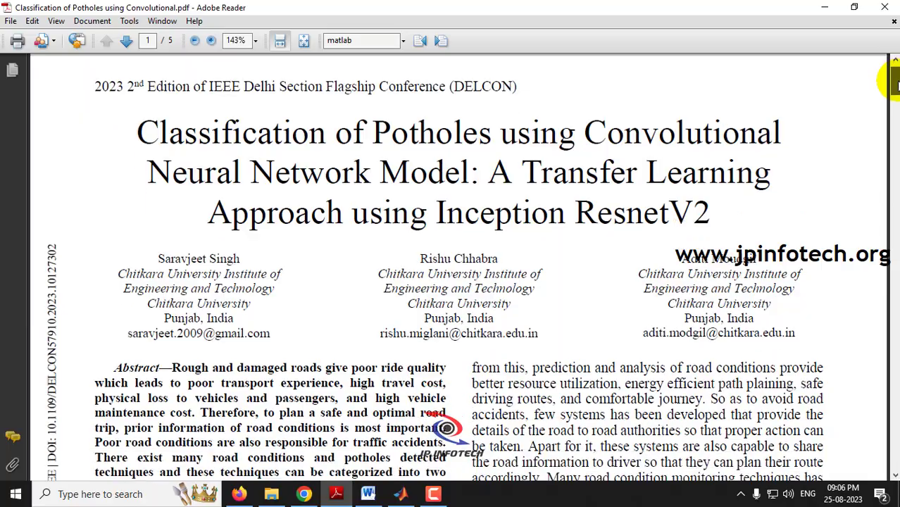
mouse_move(894, 84)
left_mouse_down()
mouse_move(894, 278)
mouse_move(894, 77)
left_mouse_up()
left_click(824, 7)
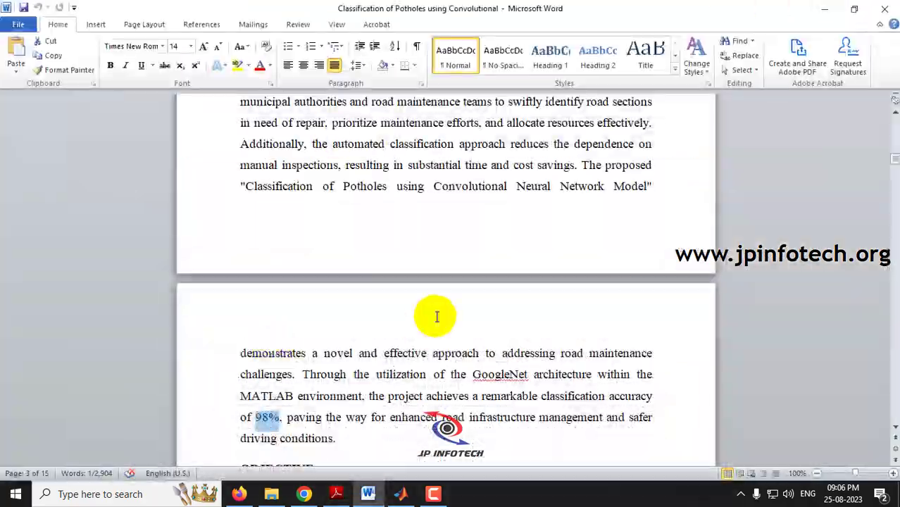
Go back to OUR PROPOSED ABSTRACT and highlight its heading, the GoogleNet architecture phrase and the MATLAB mention
scroll(460, 235, "up", 15)
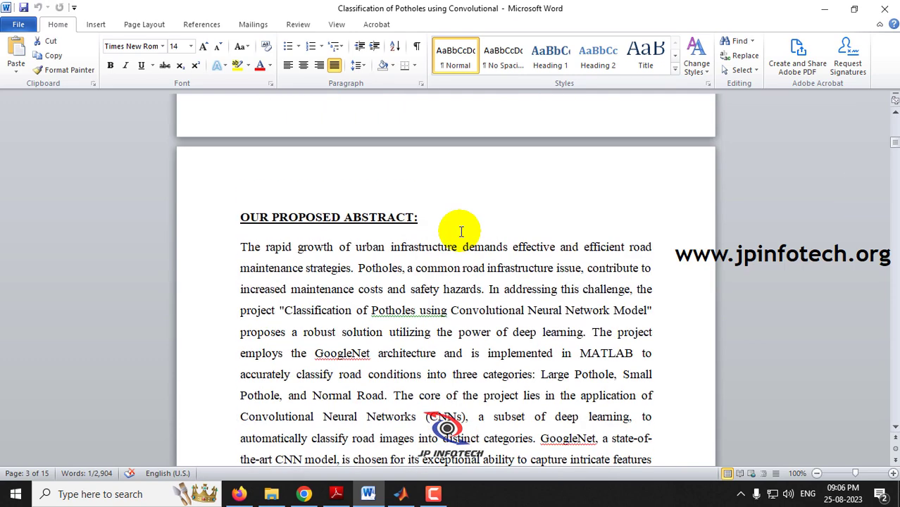
scroll(332, 236, "down", 1)
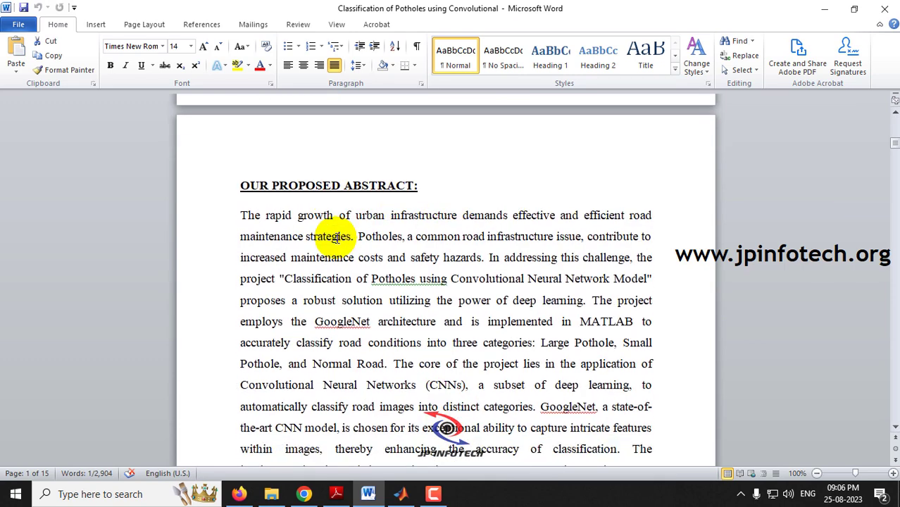
scroll(331, 236, "down", 1)
left_click_drag(237, 154, 386, 154)
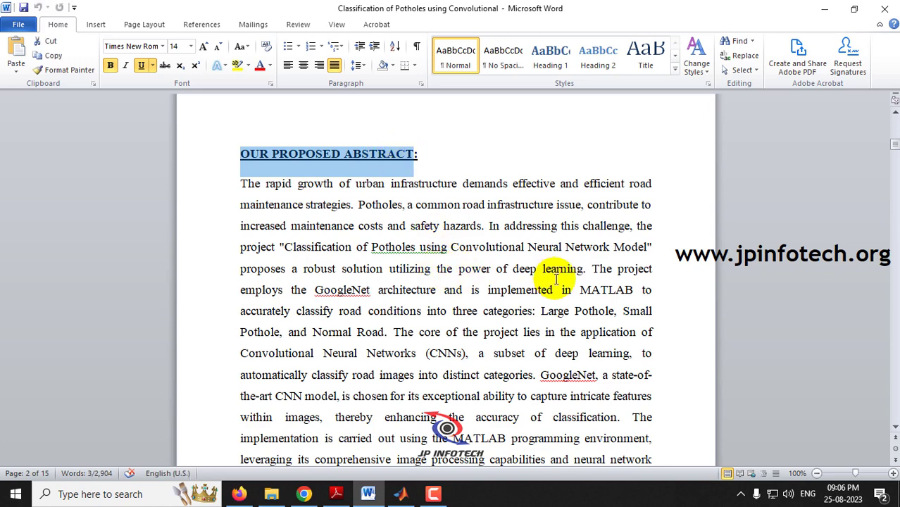
left_click_drag(313, 292, 415, 296)
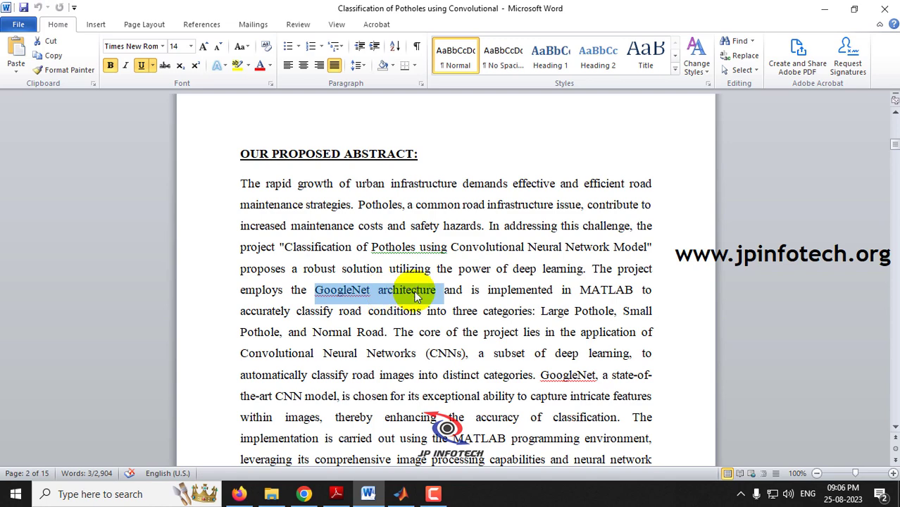
left_click_drag(591, 290, 633, 290)
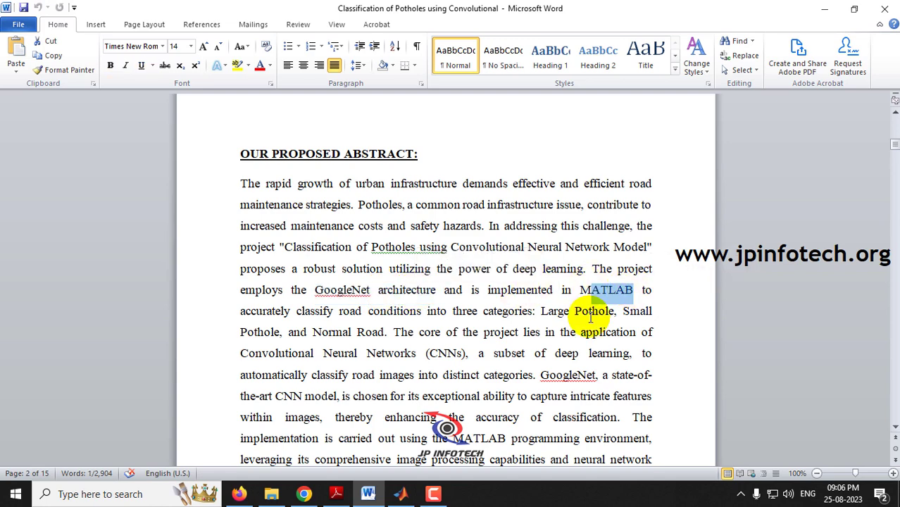
Highlight the categories Large Pothole, Small Pothole and Normal Road, plus the accuracy figure in the proposed abstract's main paragraph
scroll(506, 359, "down", 2)
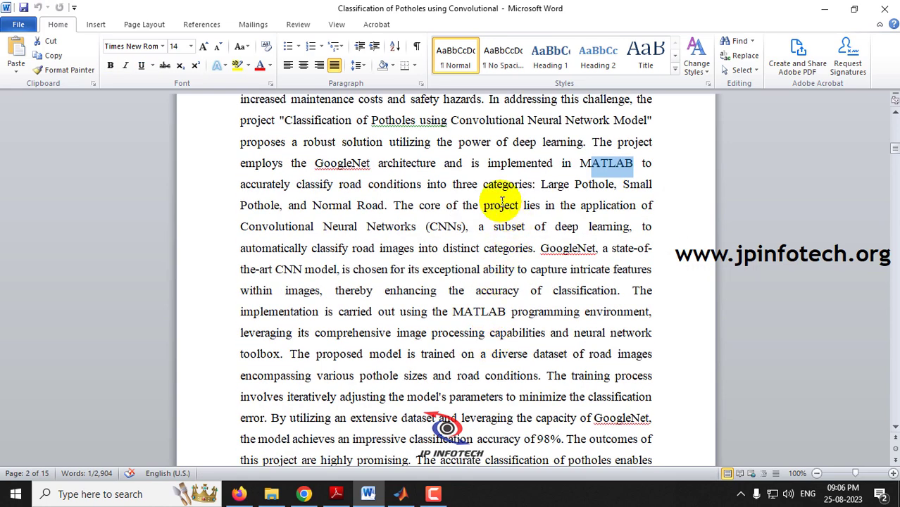
left_click_drag(541, 185, 383, 201)
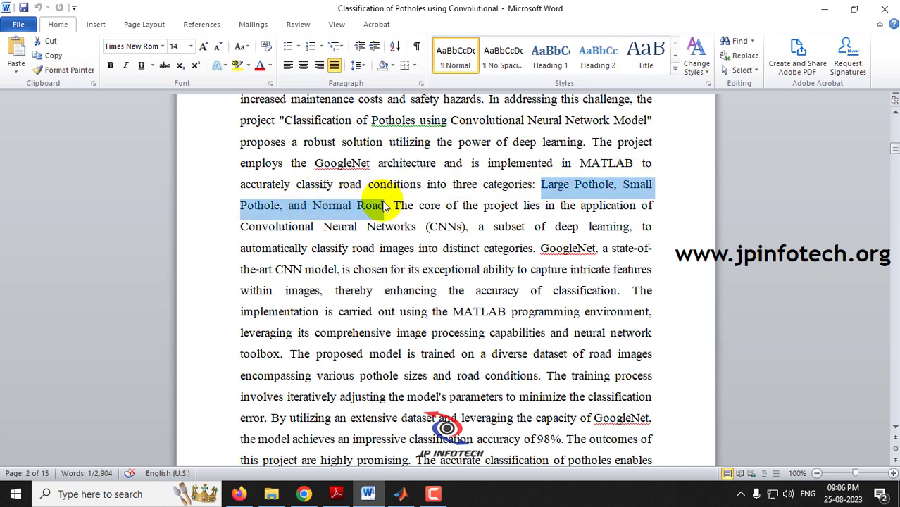
scroll(532, 320, "down", 3)
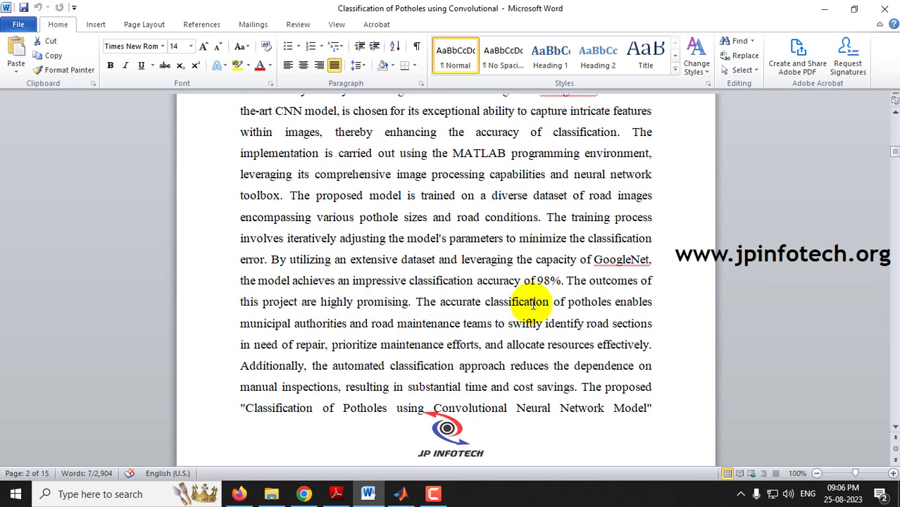
left_click_drag(525, 280, 565, 281)
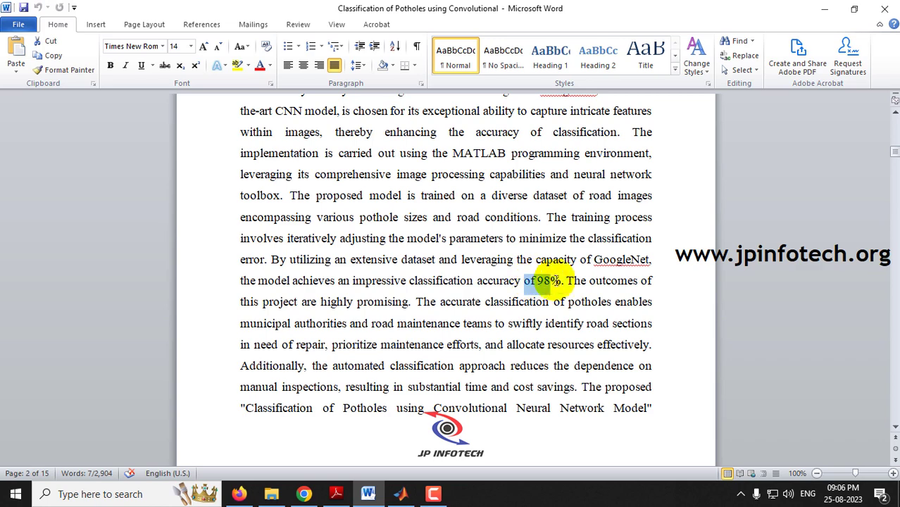
scroll(475, 335, "down", 10)
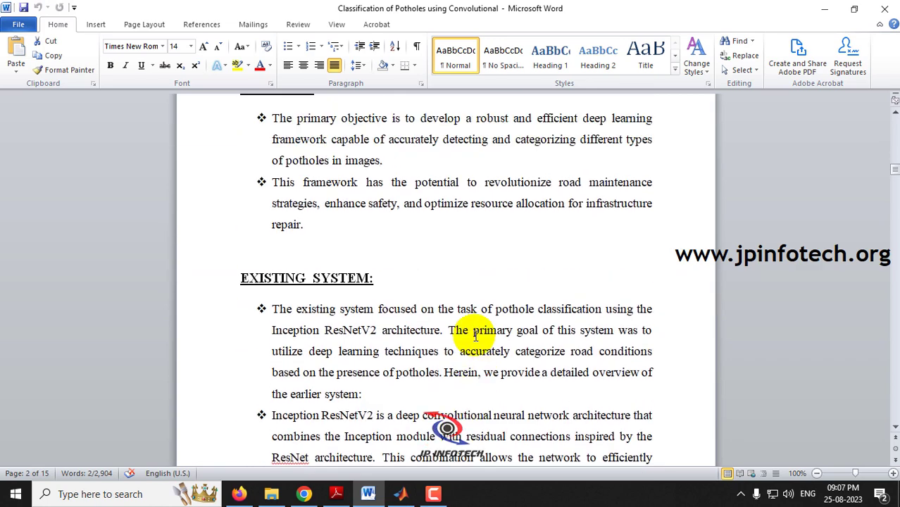
Highlight the OBJECTIVE heading and the EXISTING SYSTEM heading in the Word document
left_click_drag(238, 120, 315, 121)
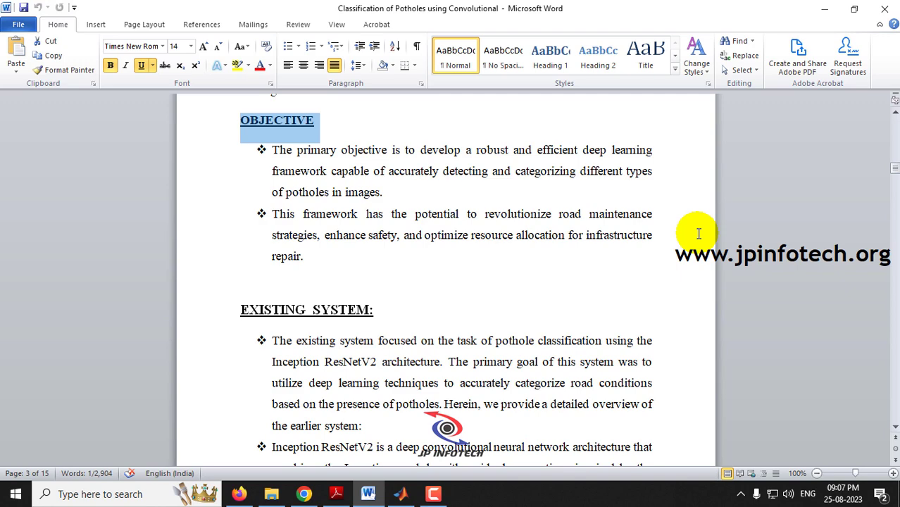
scroll(403, 291, "down", 3)
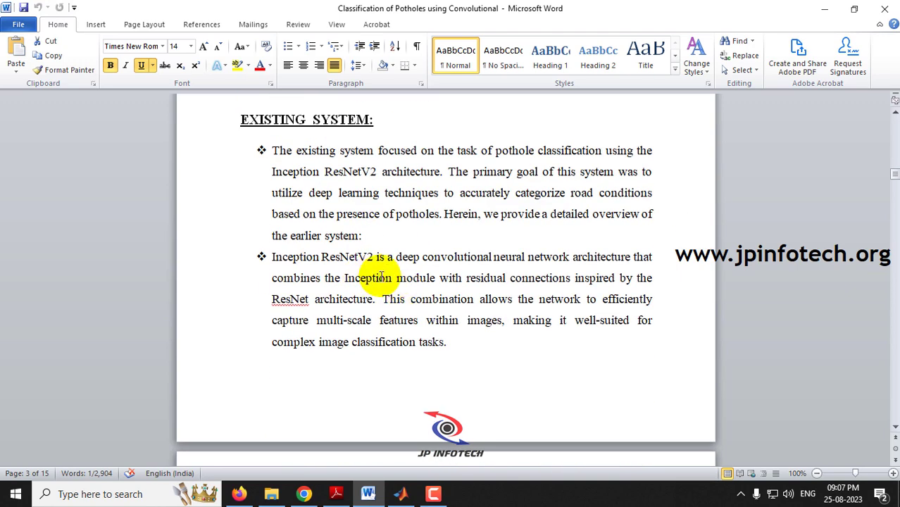
left_click_drag(236, 120, 373, 120)
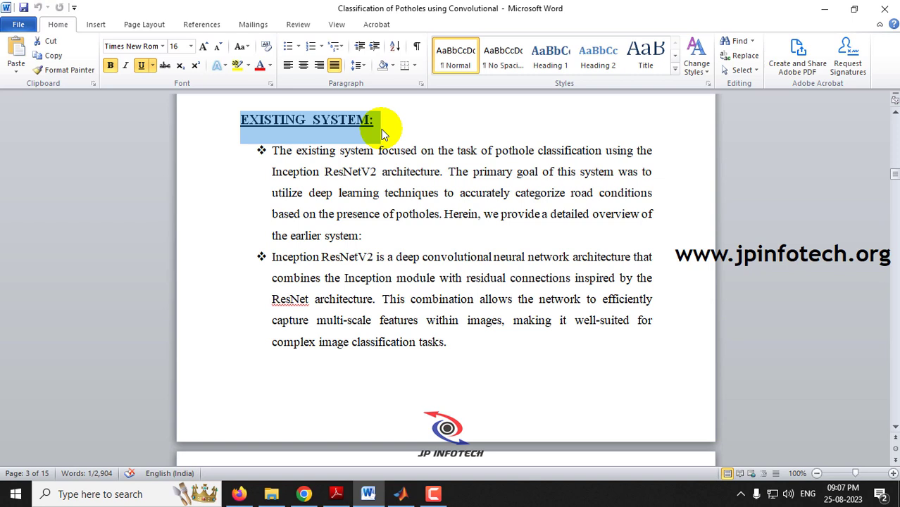
Highlight the opening statement of the first EXISTING SYSTEM bullet and its Inception ResNetV2 architecture phrase
left_click(285, 153)
left_click_drag(268, 152, 395, 176)
left_click(378, 214)
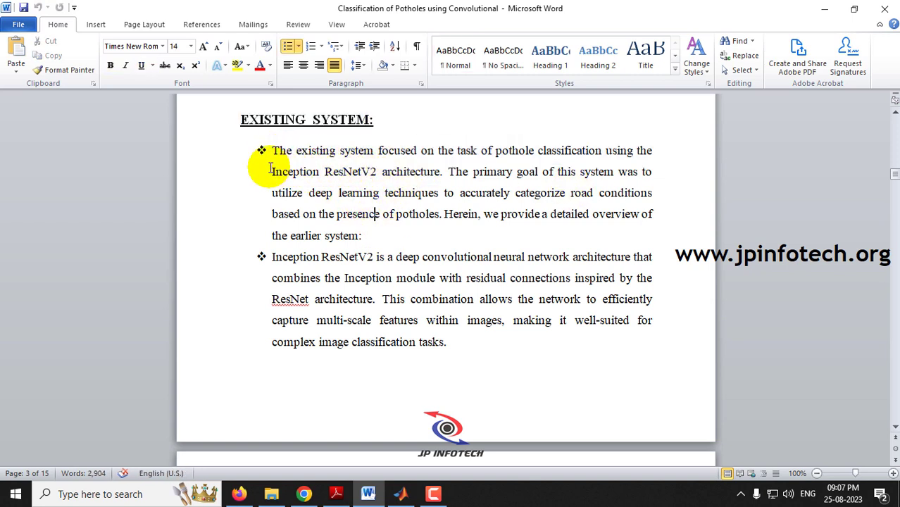
left_click_drag(270, 169, 404, 175)
Go on to the drawbacks of the earlier approach and highlight the DISADVANTAGES OF EXISTING SYSTEM heading
scroll(404, 271, "down", 15)
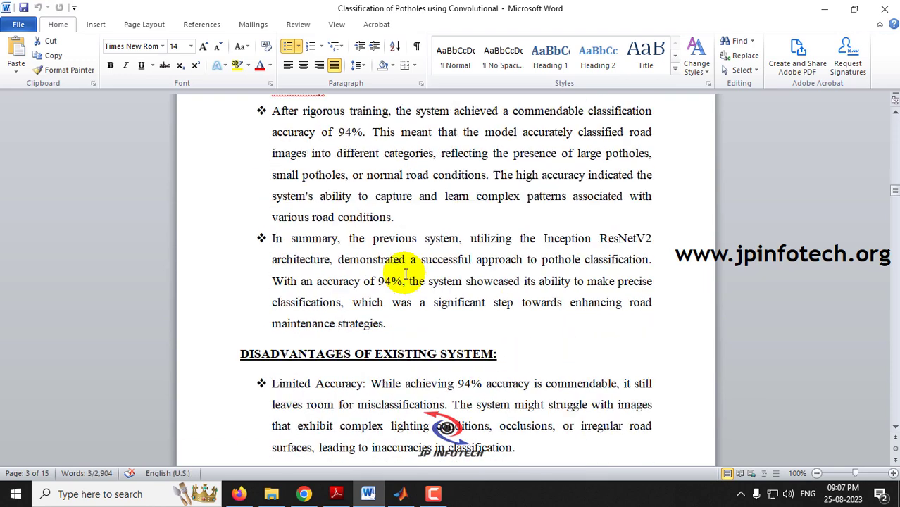
scroll(405, 275, "down", 3)
scroll(338, 176, "down", 1)
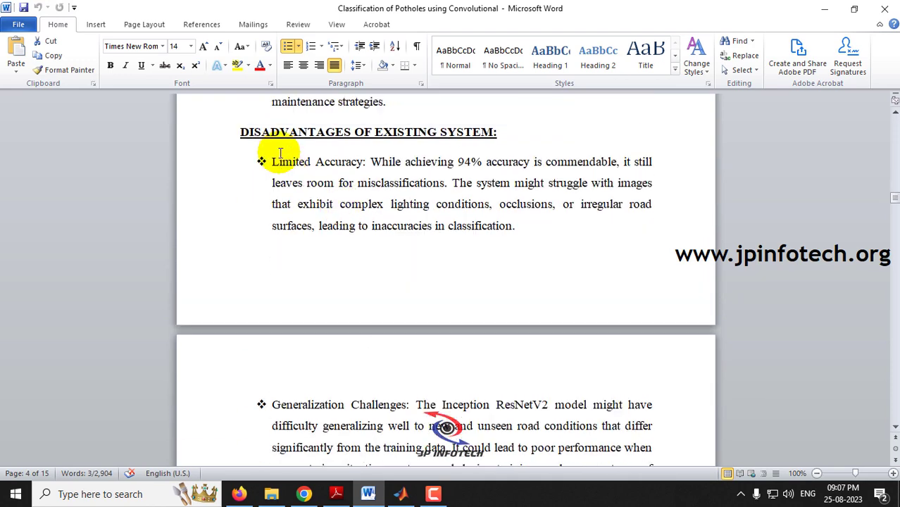
scroll(281, 153, "up", 1)
left_click(234, 164)
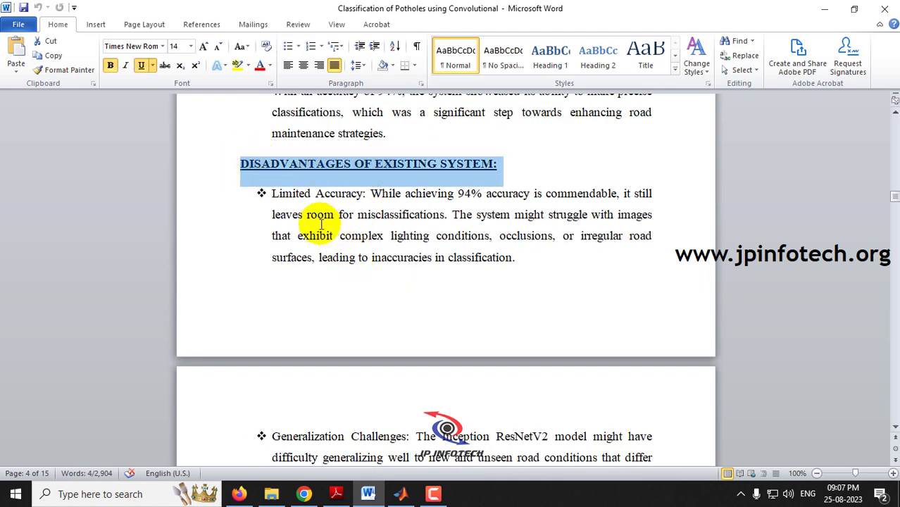
Read through the existing system's disadvantages, from Limited Accuracy to Model Interpretability and the closing note on GoogleNet
scroll(323, 215, "down", 3)
scroll(321, 147, "up", 2)
left_click(292, 161)
scroll(401, 193, "down", 6)
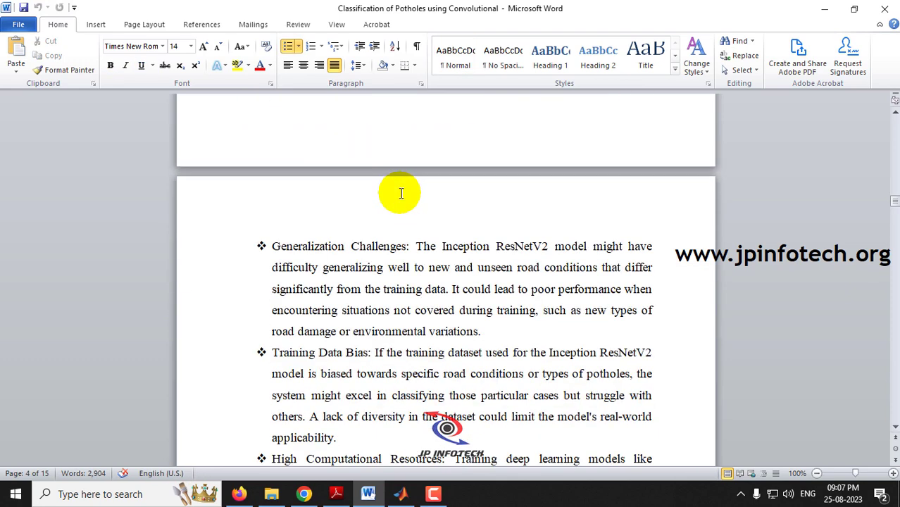
scroll(401, 192, "down", 3)
scroll(359, 190, "down", 3)
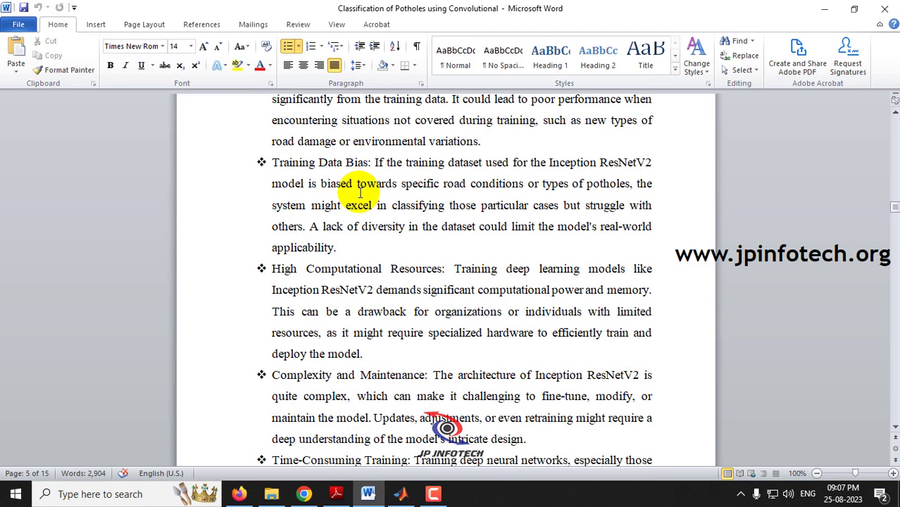
scroll(338, 180, "down", 3)
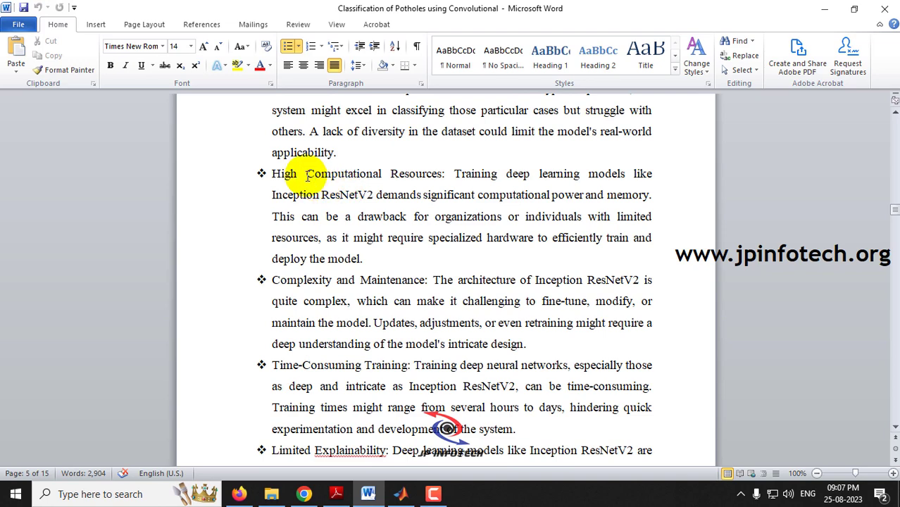
scroll(394, 201, "down", 3)
scroll(388, 193, "down", 3)
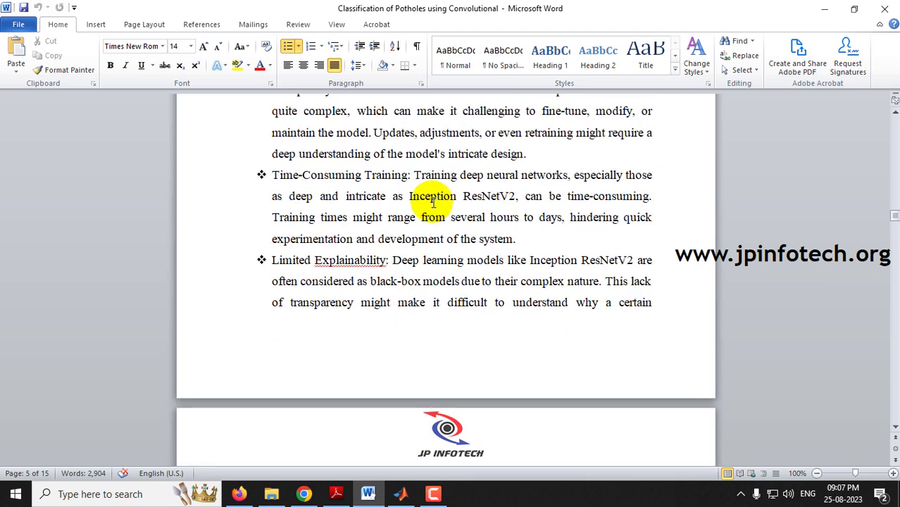
scroll(324, 204, "down", 1)
left_click(296, 228)
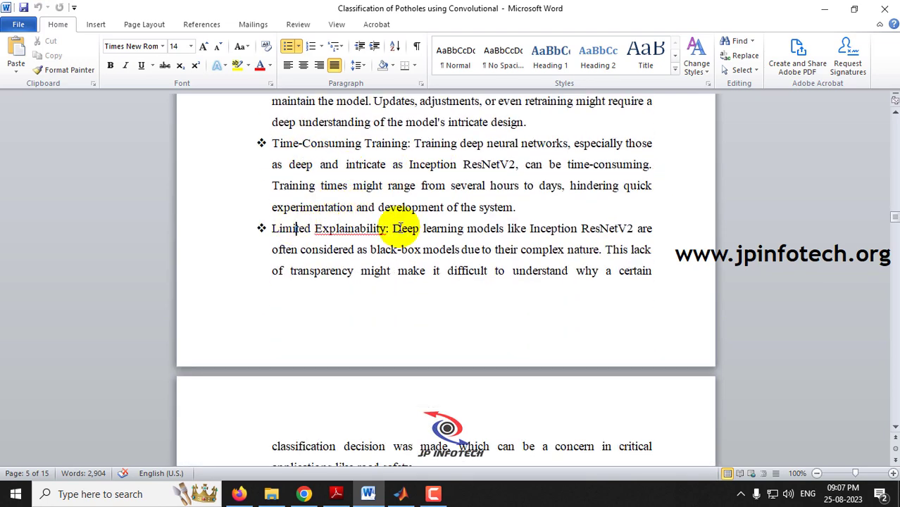
scroll(422, 228, "down", 8)
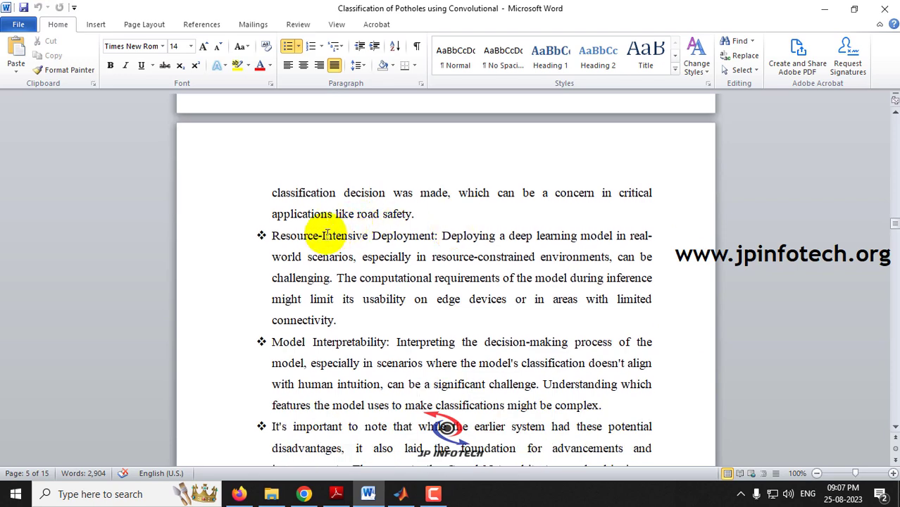
scroll(423, 235, "down", 3)
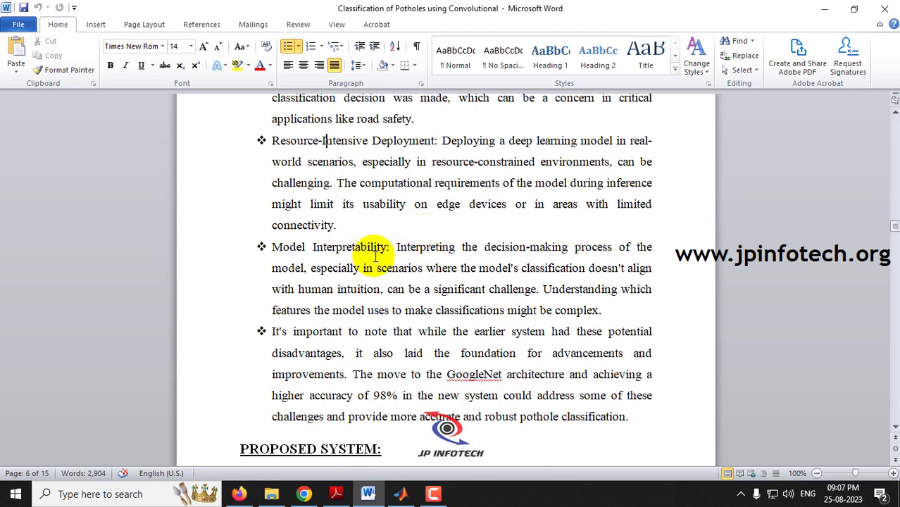
scroll(416, 260, "down", 2)
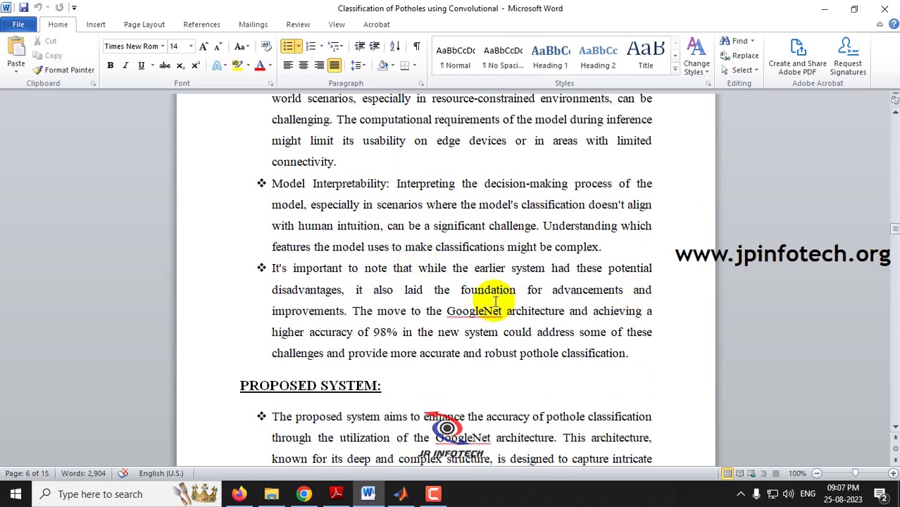
Go on to the proposed approach and highlight the PROPOSED SYSTEM heading
scroll(444, 295, "down", 5)
scroll(454, 306, "down", 2)
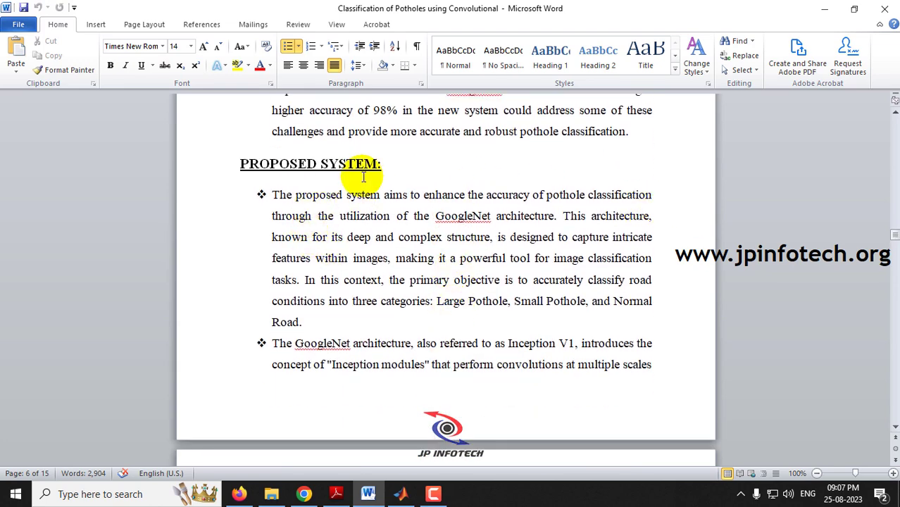
left_click_drag(238, 164, 381, 176)
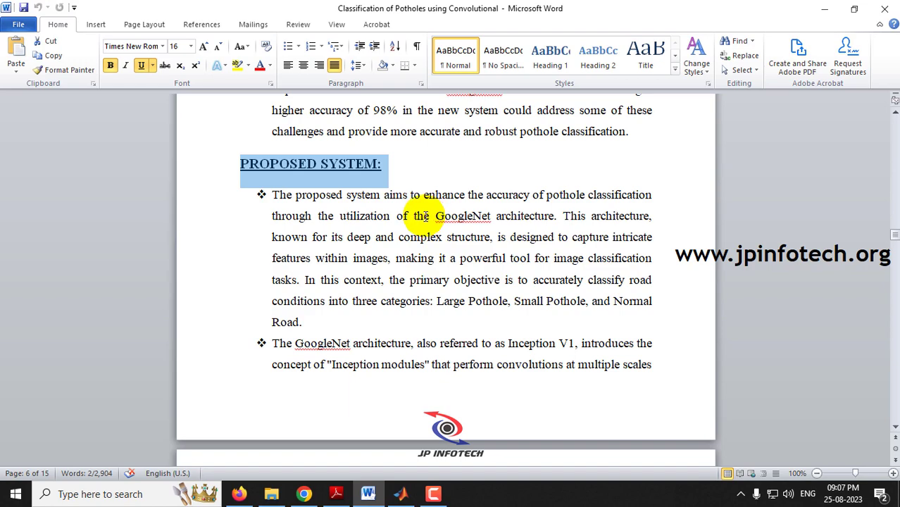
Review the proposed system's description and advantages, and highlight the SYSTEM ARCHITECTURE heading above the block diagram
scroll(512, 227, "down", 13)
scroll(512, 227, "down", 18)
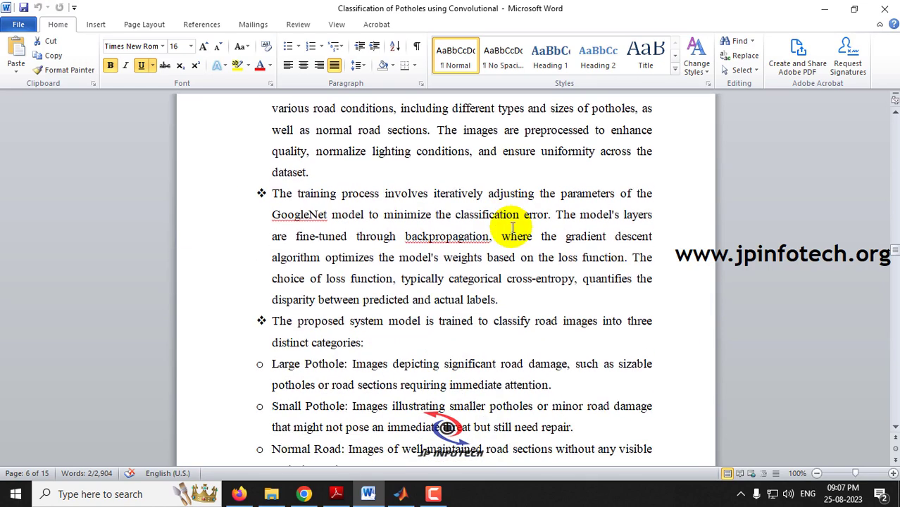
scroll(512, 227, "down", 10)
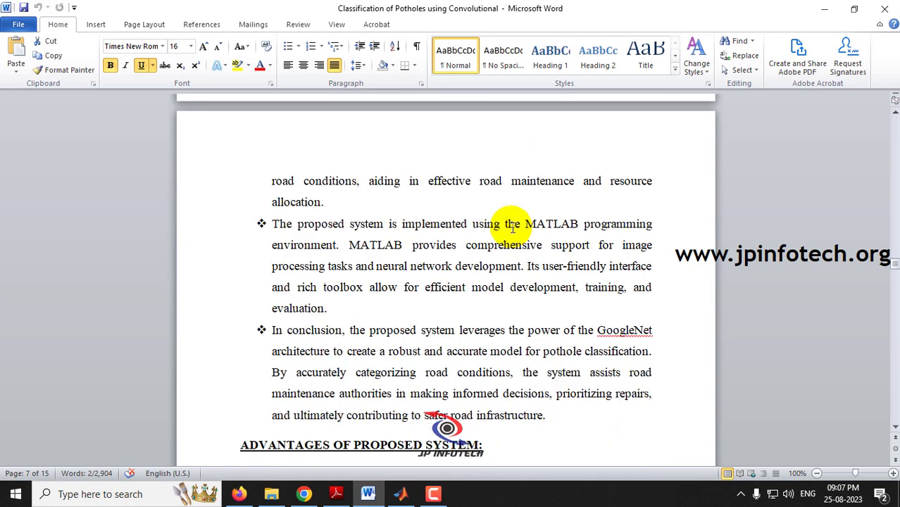
scroll(512, 227, "down", 6)
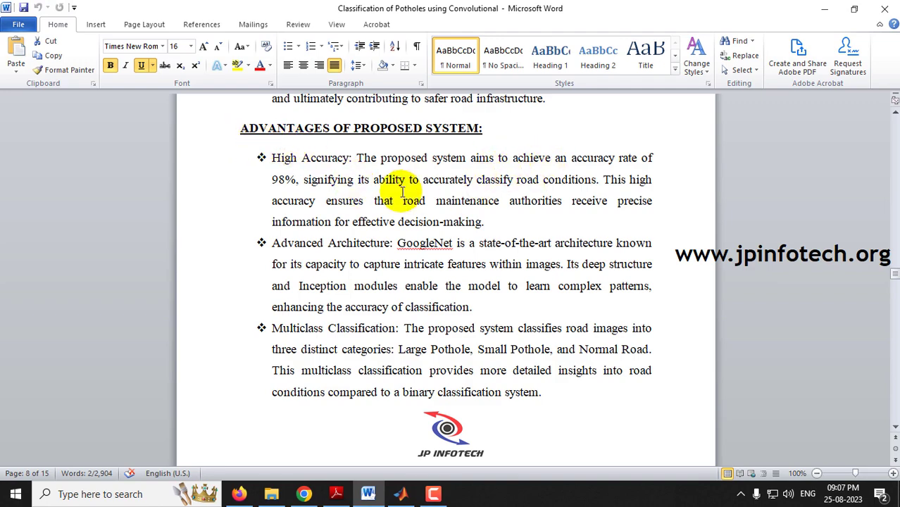
scroll(539, 237, "down", 10)
scroll(538, 237, "down", 15)
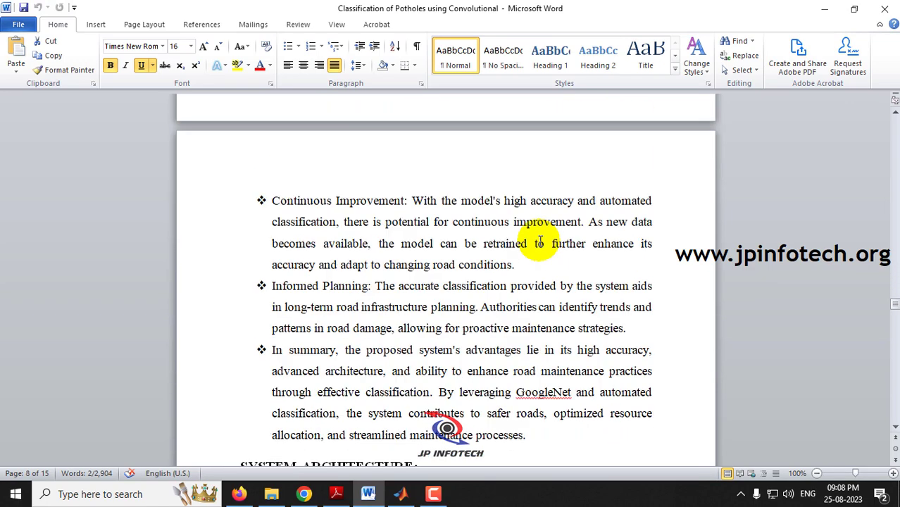
left_click_drag(246, 117, 438, 129)
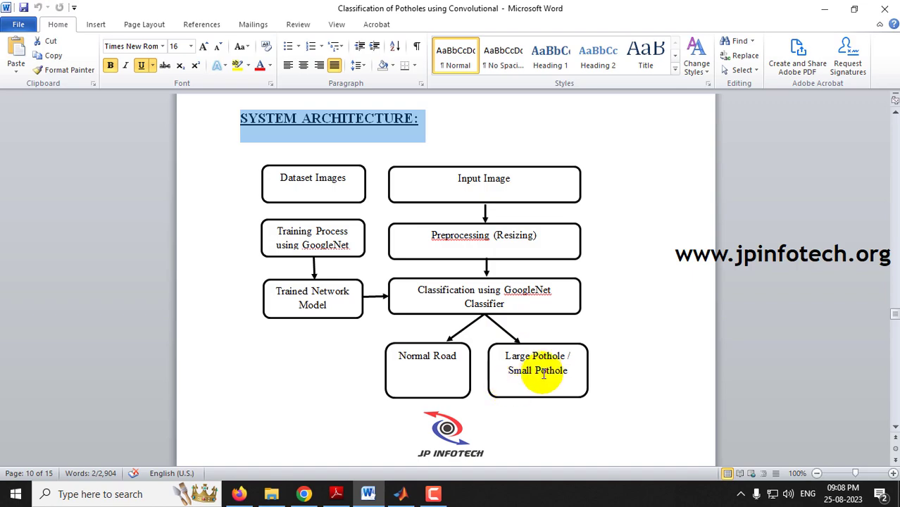
Pass over the modules and hardware sections and highlight MATLAB and MATLABR2021A under SOFTWARE REQUIREMENTS
scroll(555, 371, "down", 15)
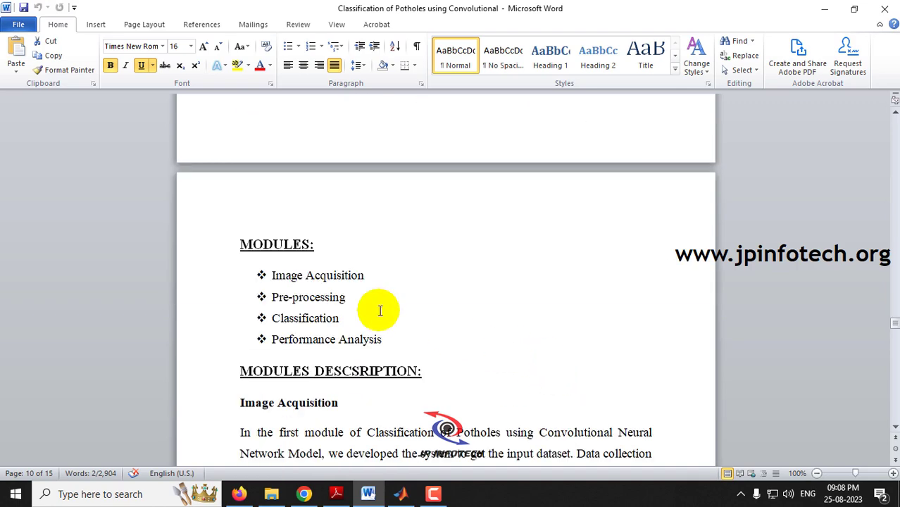
scroll(323, 276, "down", 20)
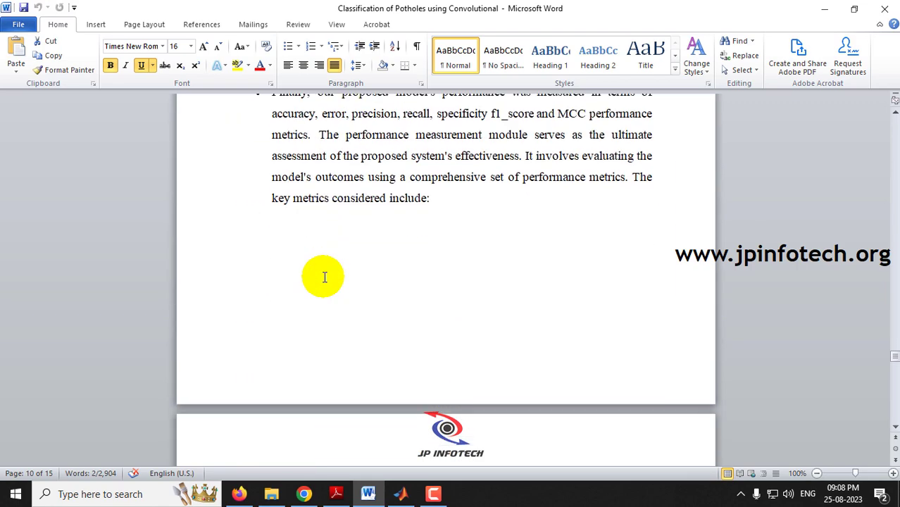
scroll(323, 278, "down", 20)
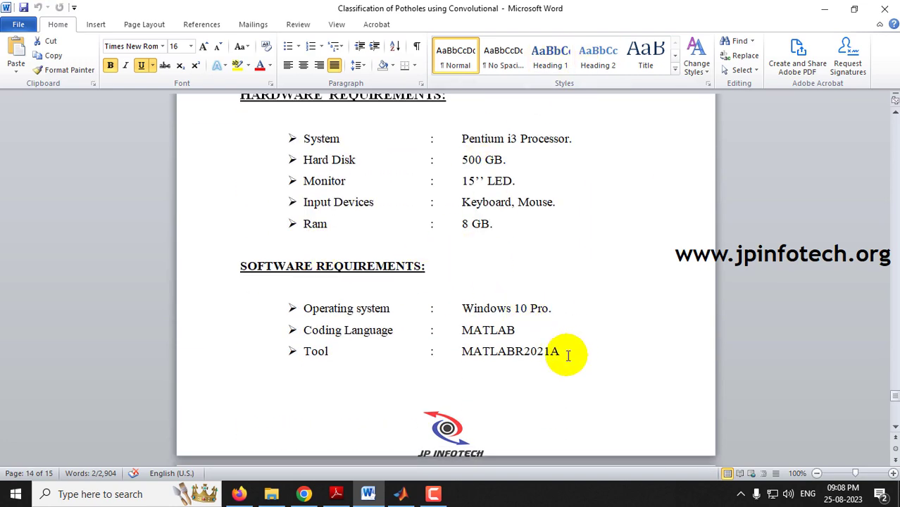
scroll(503, 287, "up", 1)
scroll(469, 275, "down", 2)
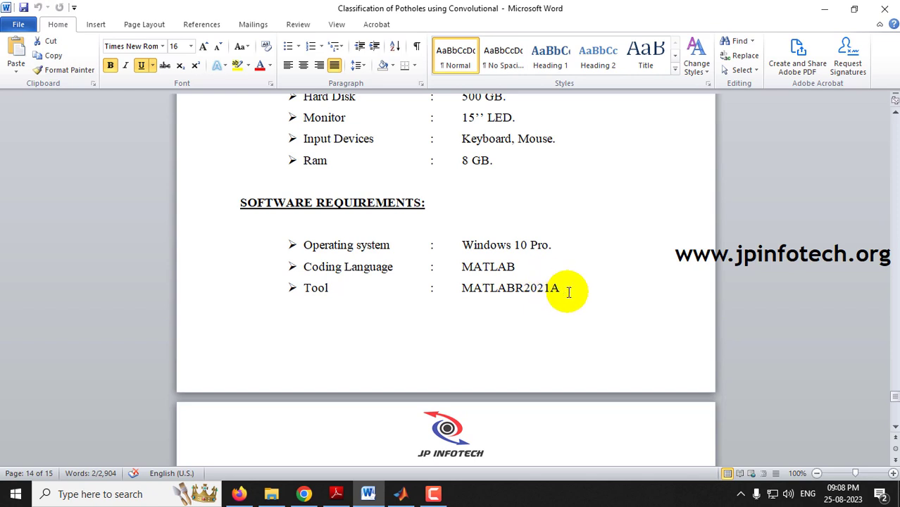
left_click_drag(516, 267, 465, 268)
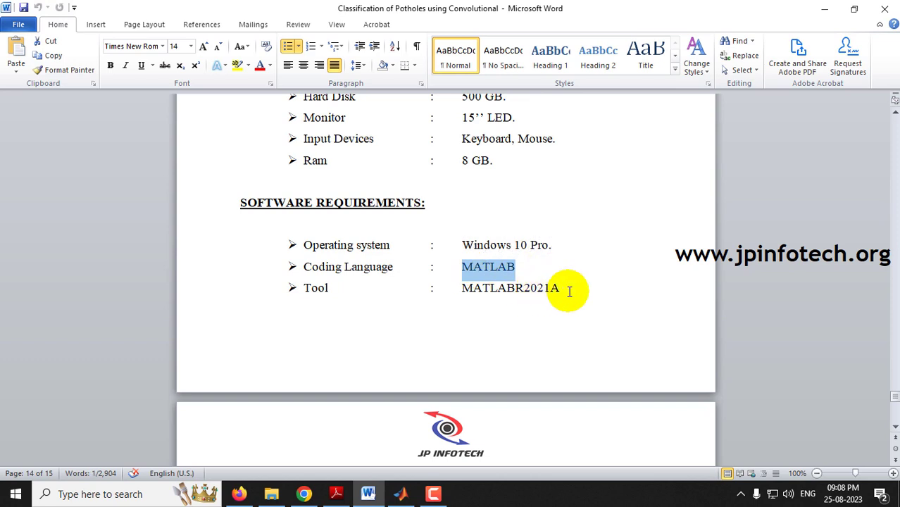
left_click_drag(568, 289, 474, 295)
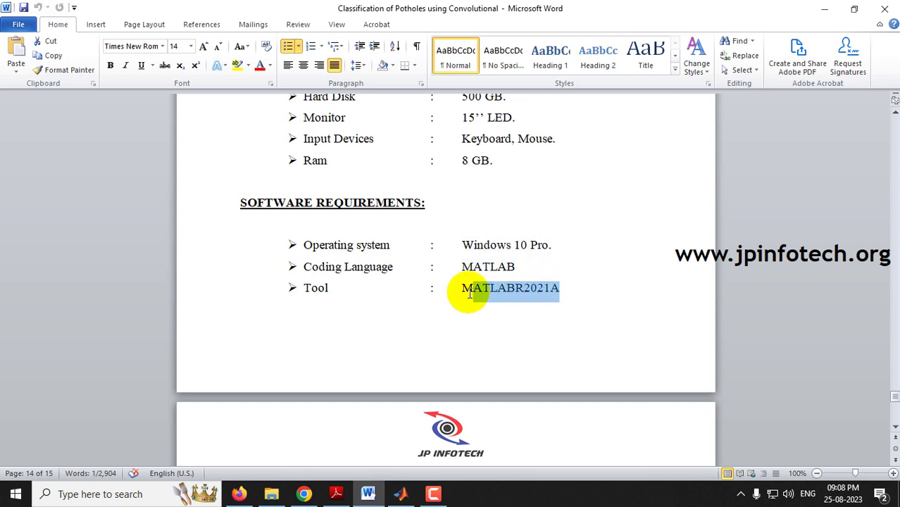
Highlight the IEEE Conference 2023 citation under REFERENCE and return to the start of the document
scroll(470, 295, "down", 5)
left_click_drag(238, 317, 479, 367)
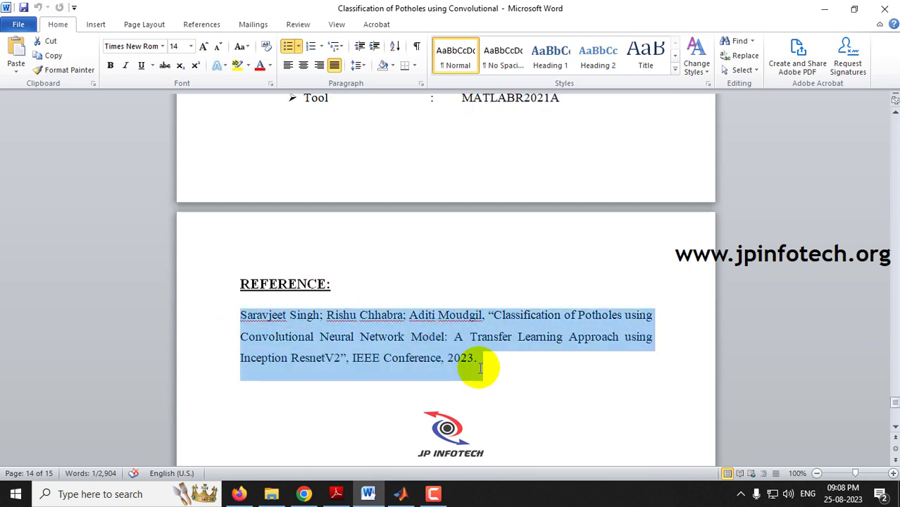
left_click_drag(893, 402, 888, 88)
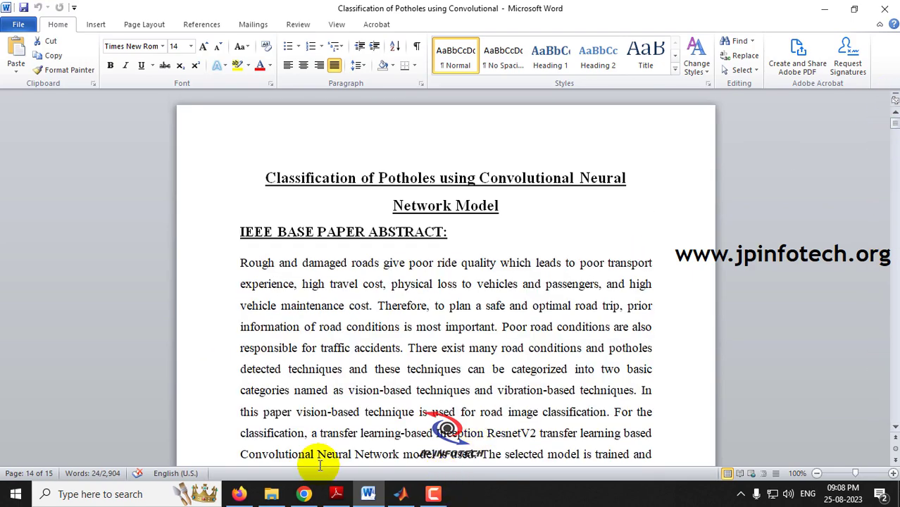
Switch to File Explorer and open the Dataset folder inside the project's Full Coding folder
left_click(272, 495)
left_click(161, 162)
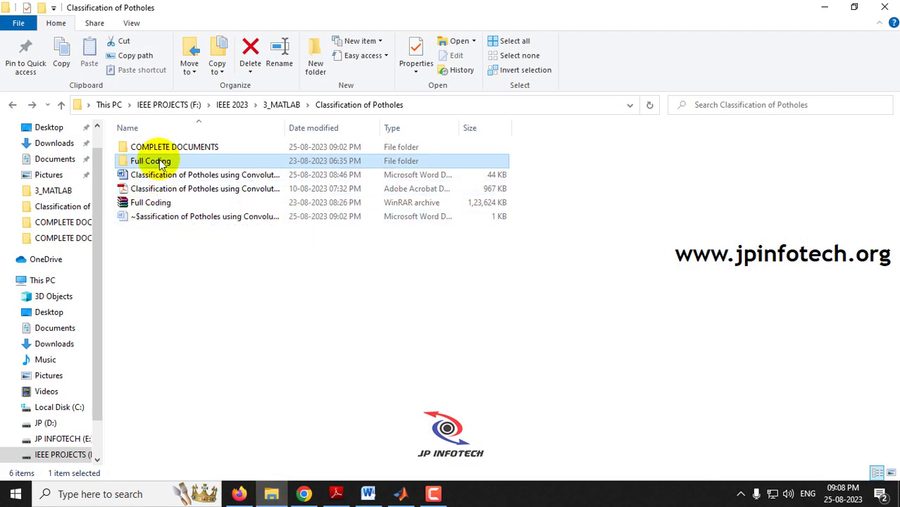
double_click(161, 161)
double_click(155, 148)
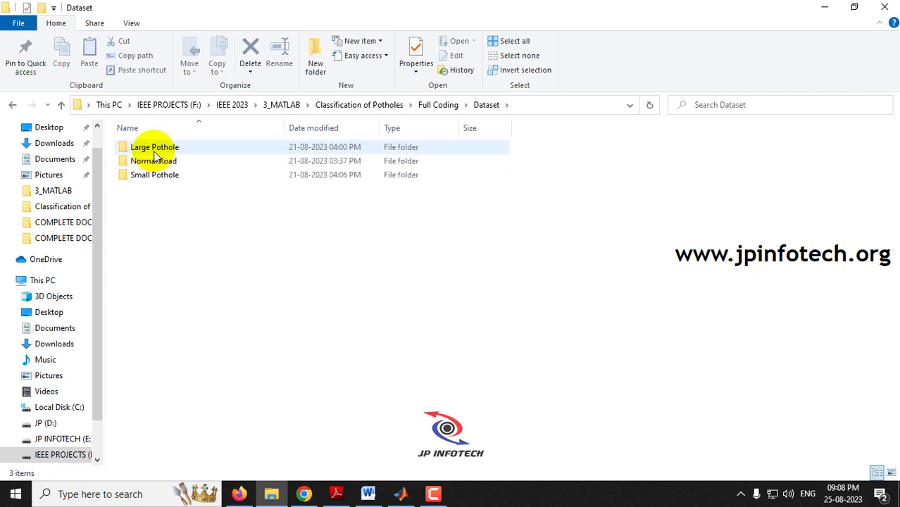
Point out the Large Pothole, Normal Road and Small Pothole folders, and open Large Pothole to view its images
left_click(161, 149)
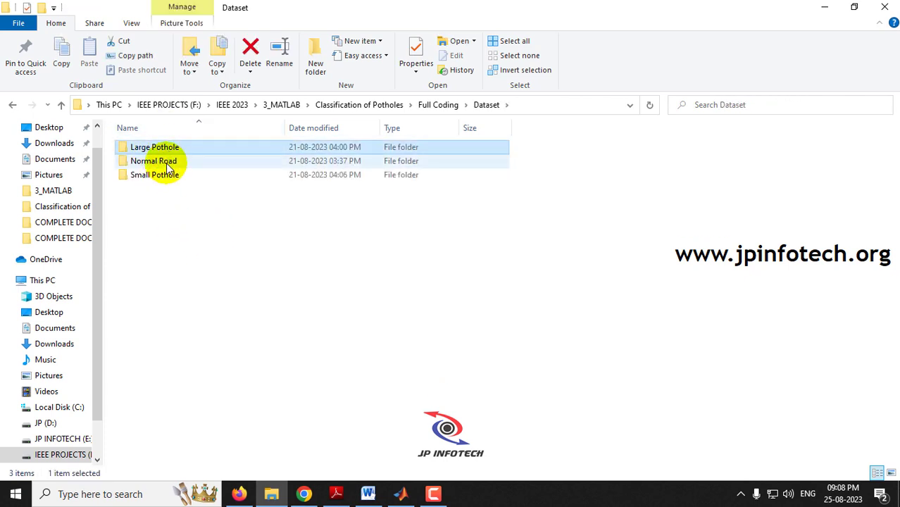
left_click(168, 162)
left_click(170, 177)
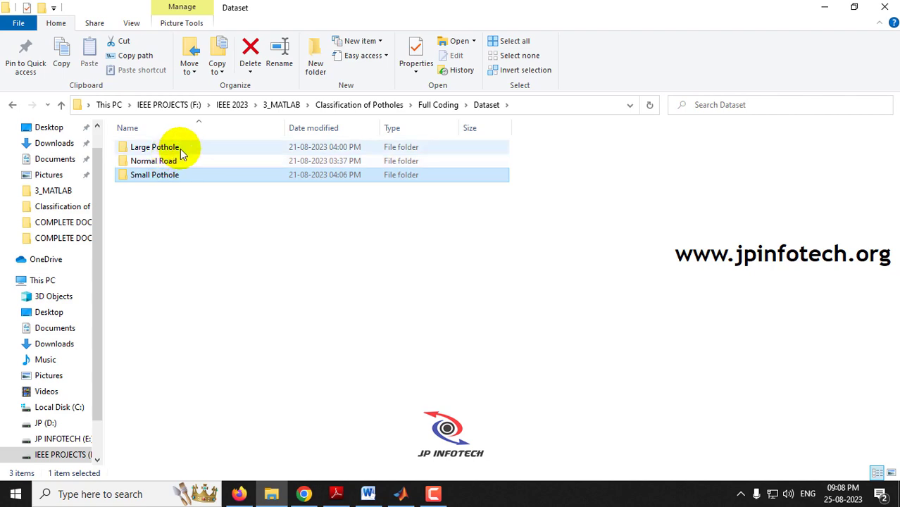
left_click(180, 146)
double_click(180, 146)
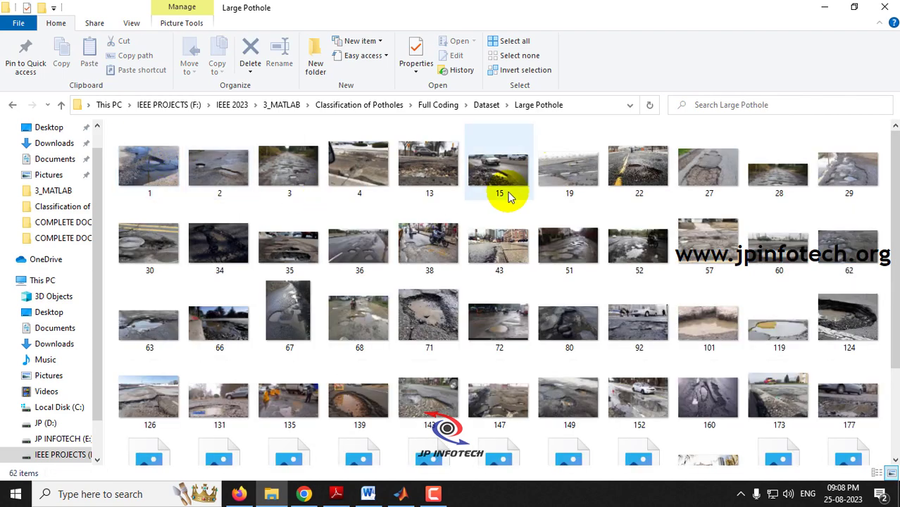
Look over the Large Pothole folder, view its pictures from 1.jpg through 28.jpg, and close the image viewer
scroll(763, 312, "down", 3)
scroll(759, 307, "up", 3)
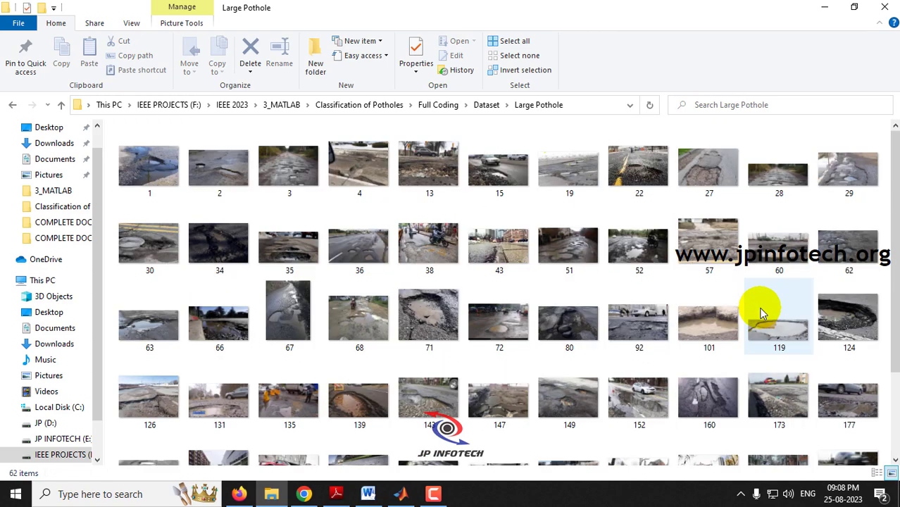
double_click(158, 175)
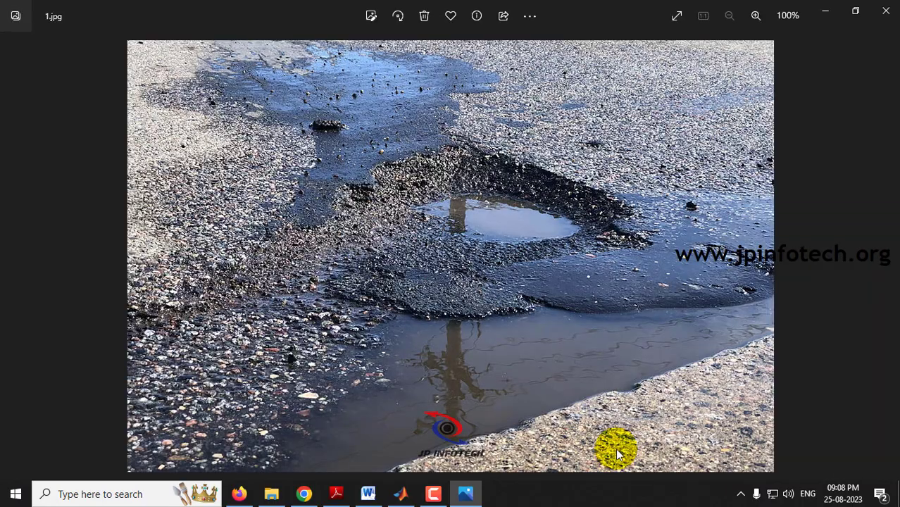
scroll(616, 452, "down", 14)
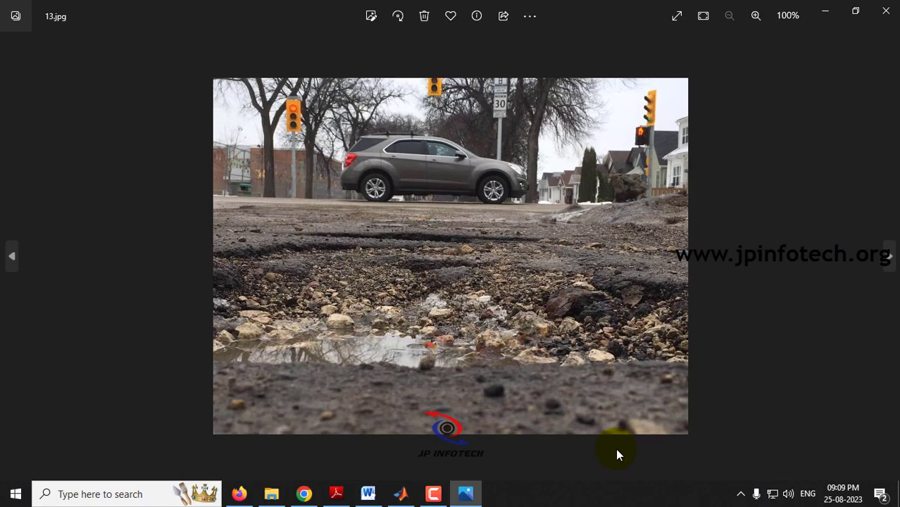
scroll(616, 447, "down", 7)
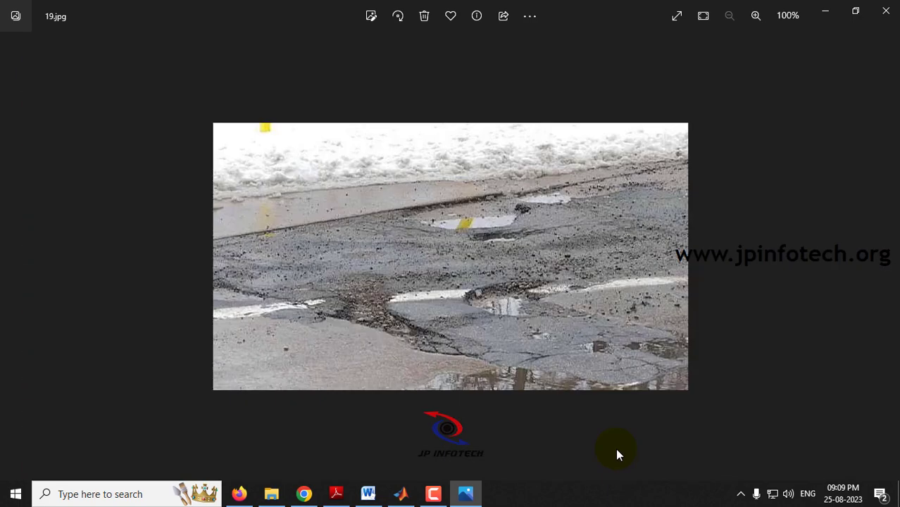
scroll(615, 448, "down", 4)
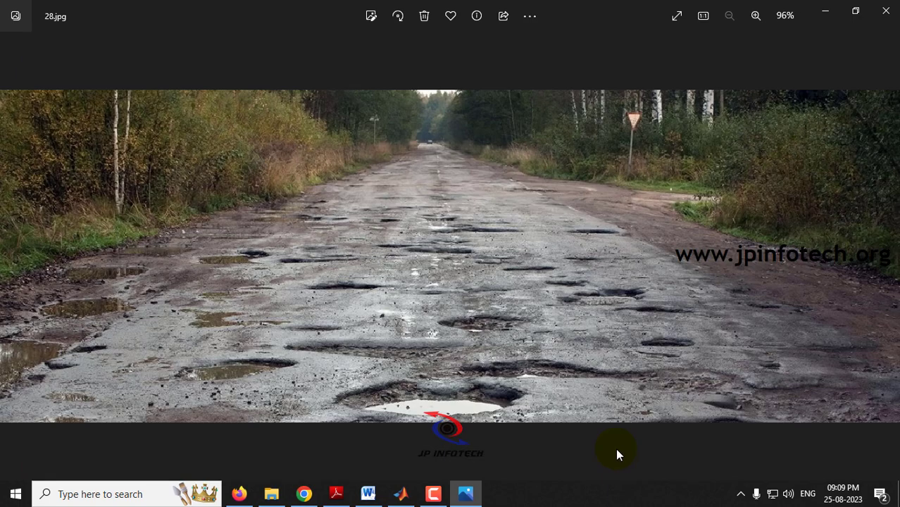
left_click(888, 12)
Open the Normal Road folder in Dataset, view its pictures from 1.jpg through 12.jpg, and close the image viewer
left_click(483, 105)
left_click(154, 162)
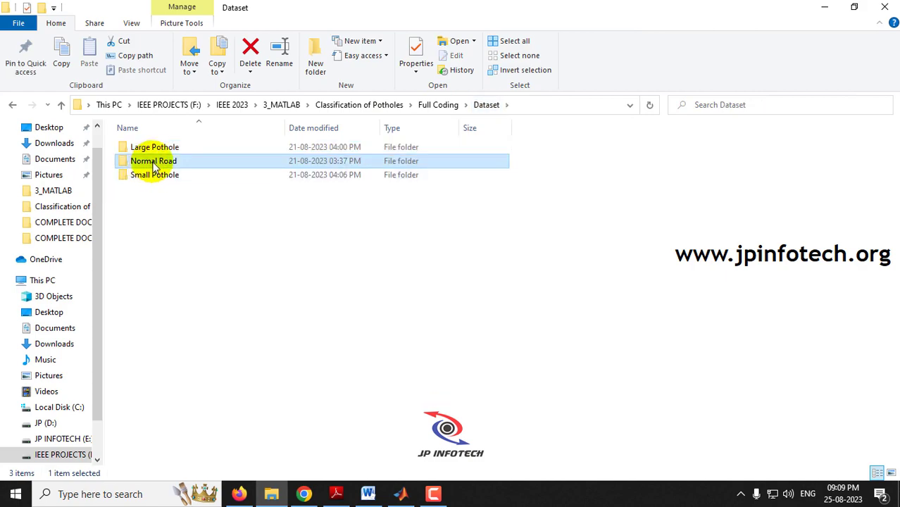
double_click(154, 162)
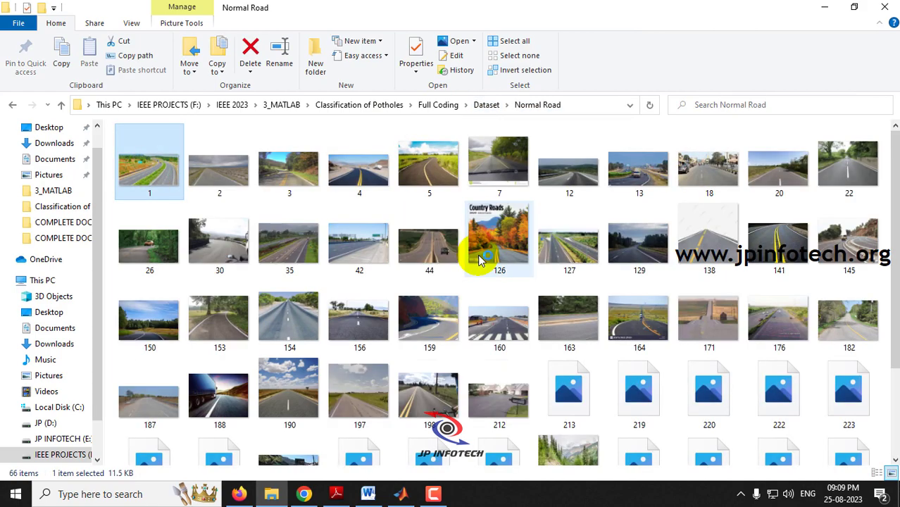
key("Return")
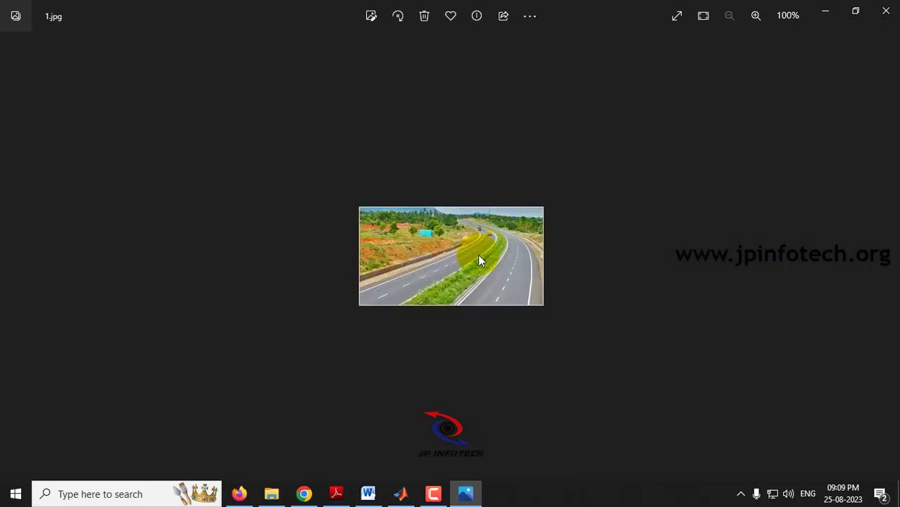
key("Right")
key("Right")
key("Right")
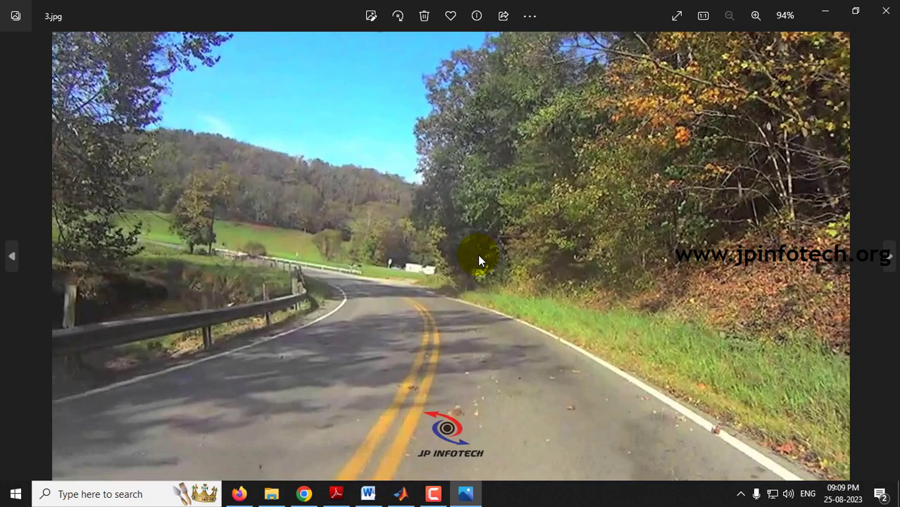
key("Right")
key("Right")
key("Right")
key("Right")
key("Right")
key("Right")
key("Right")
key("Right")
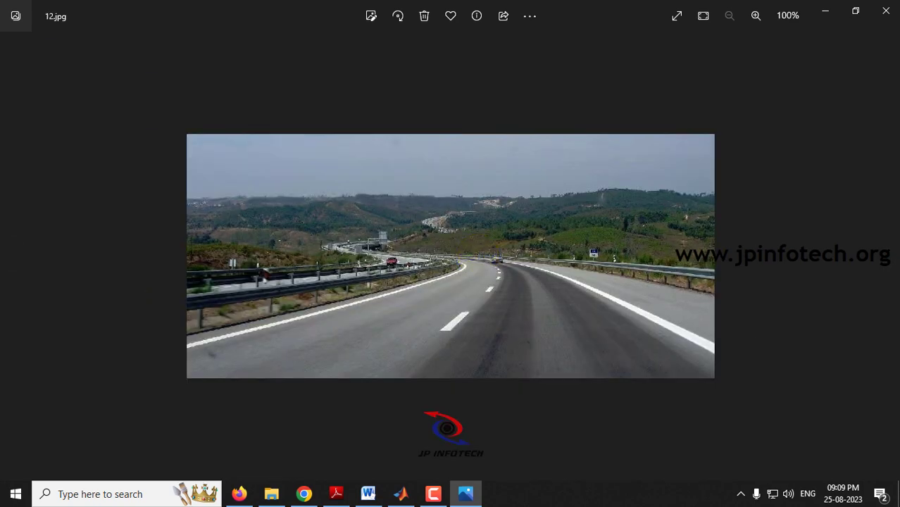
left_click(895, 7)
Open the Small Pothole folder in Dataset, view its pictures from image 6 through 46.jpg, and close the image viewer
left_click(487, 110)
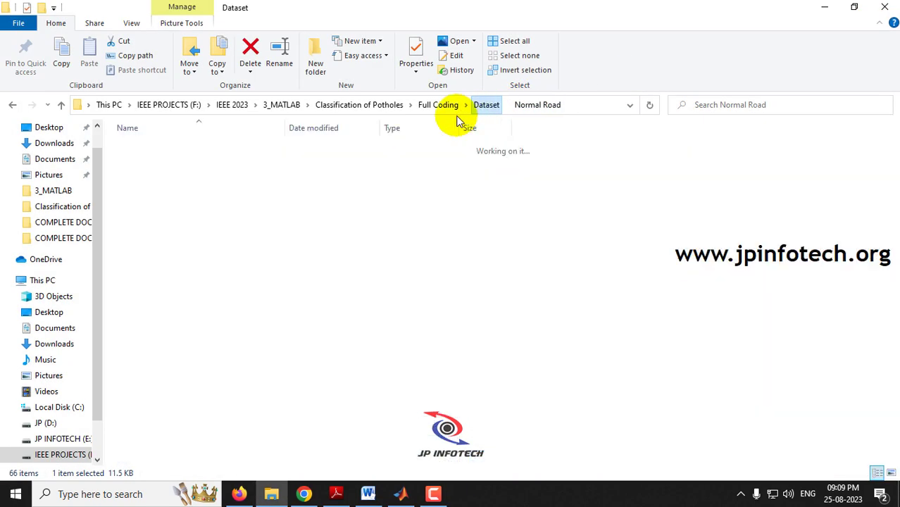
double_click(167, 176)
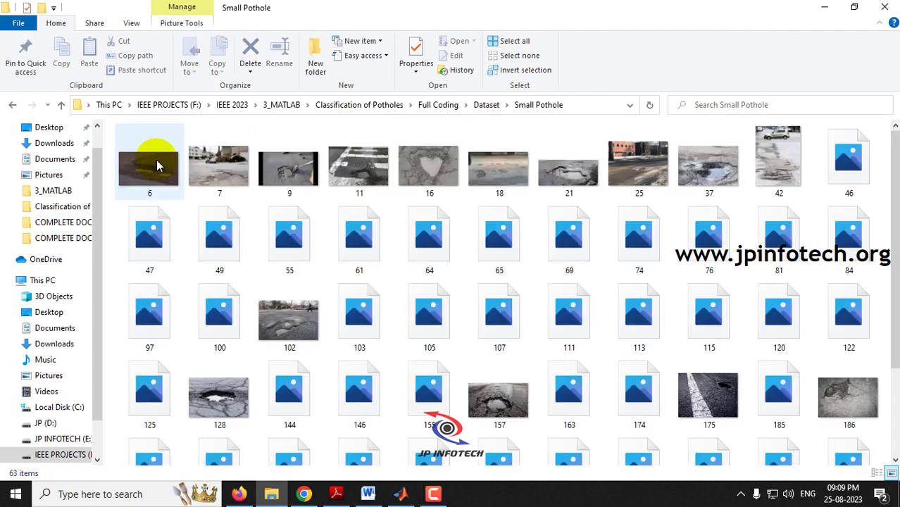
left_click(157, 165)
double_click(538, 297)
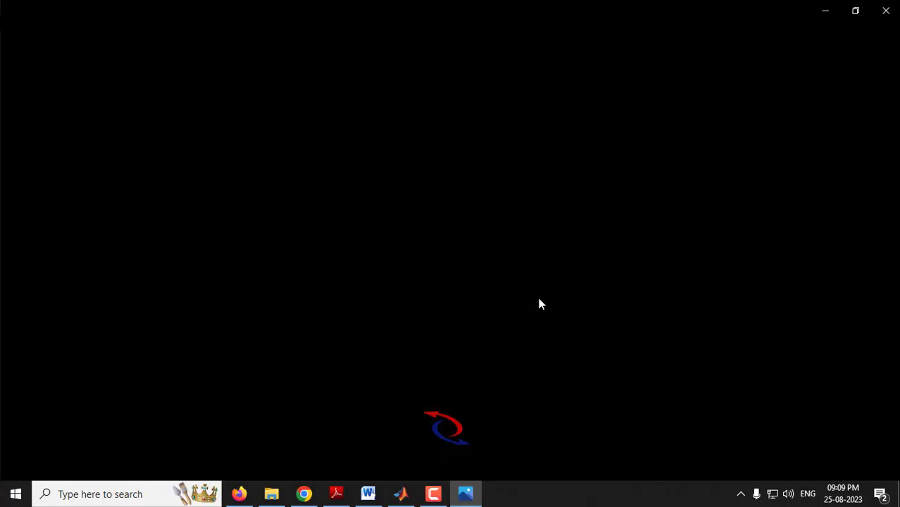
key("Right")
key("Right")
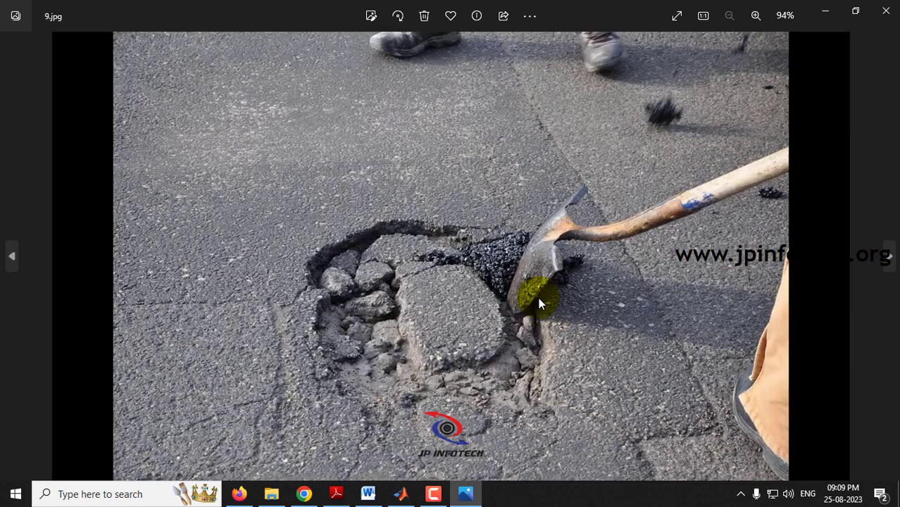
key("Right")
key("Right")
key("Right")
key("Right")
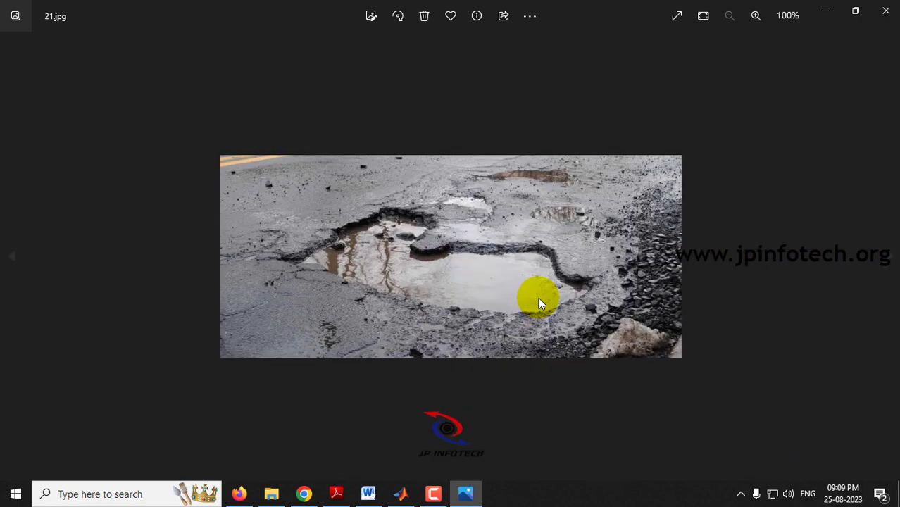
key("Right")
key("Right")
key("Right")
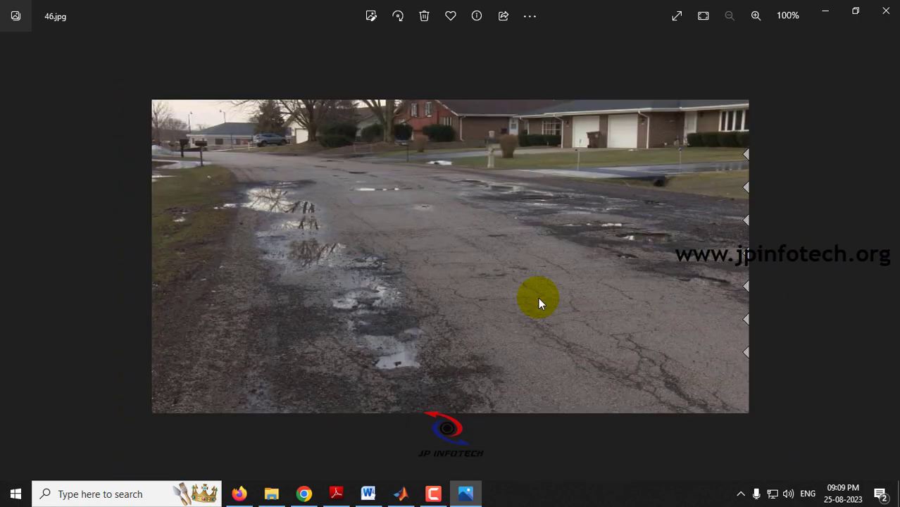
key("alt+F4")
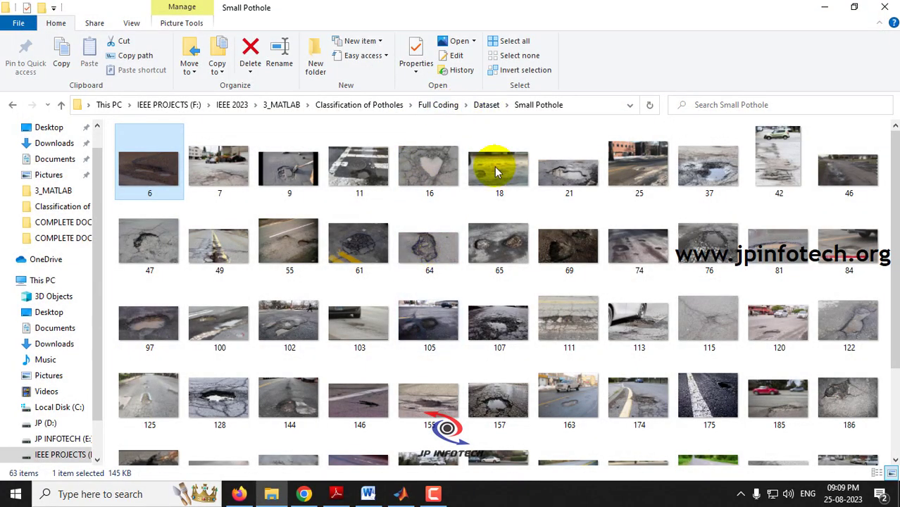
Go back to the Full Coding folder of Classification of Potholes and copy its path
left_click(372, 104)
double_click(164, 162)
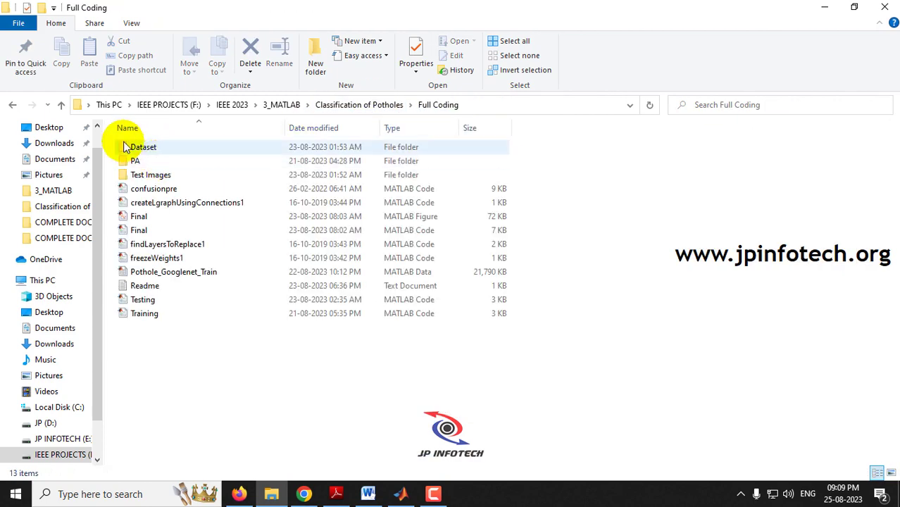
left_click(483, 107)
key("ctrl+c")
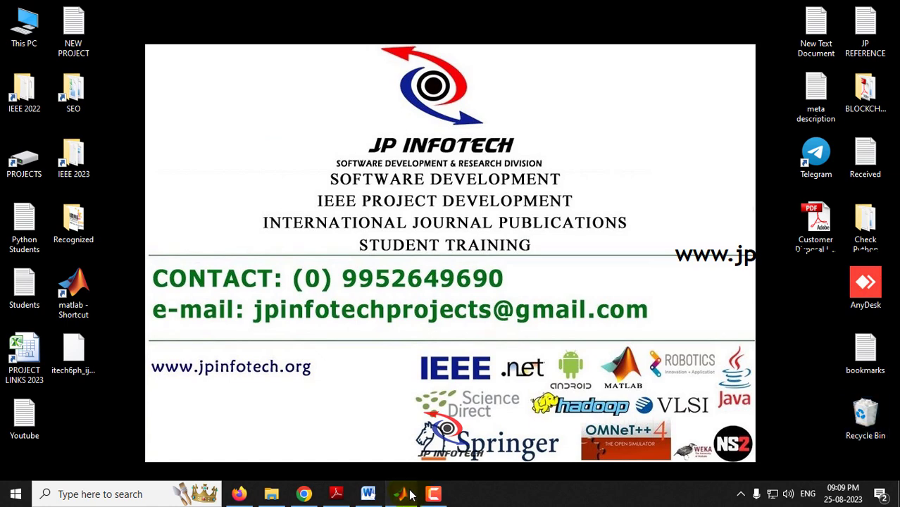
Switch to MATLAB and set the current folder to F:\IEEE 2023\3_MATLAB\Classification of Potholes\Full Coding
left_click(401, 494)
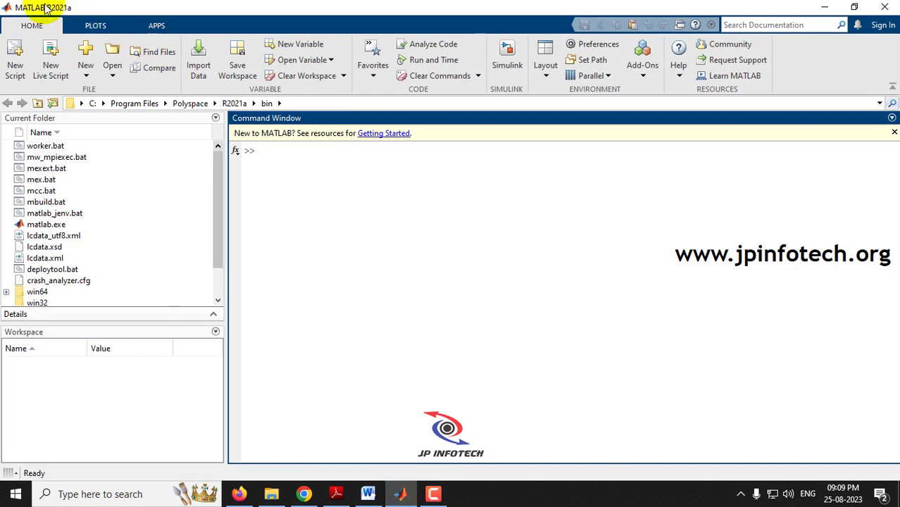
left_click(314, 102)
key("ctrl+v")
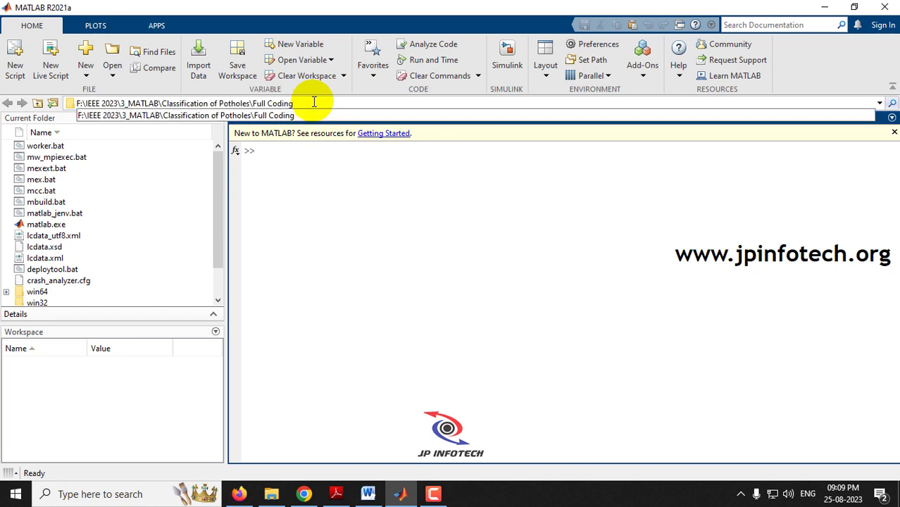
key("Return")
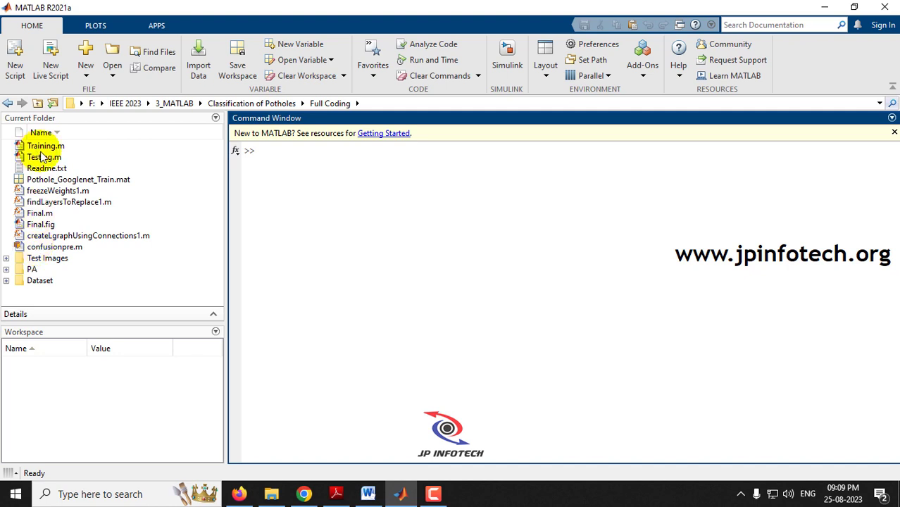
Run Final.m from the project folder to launch the pothole classification interface
left_click(42, 213)
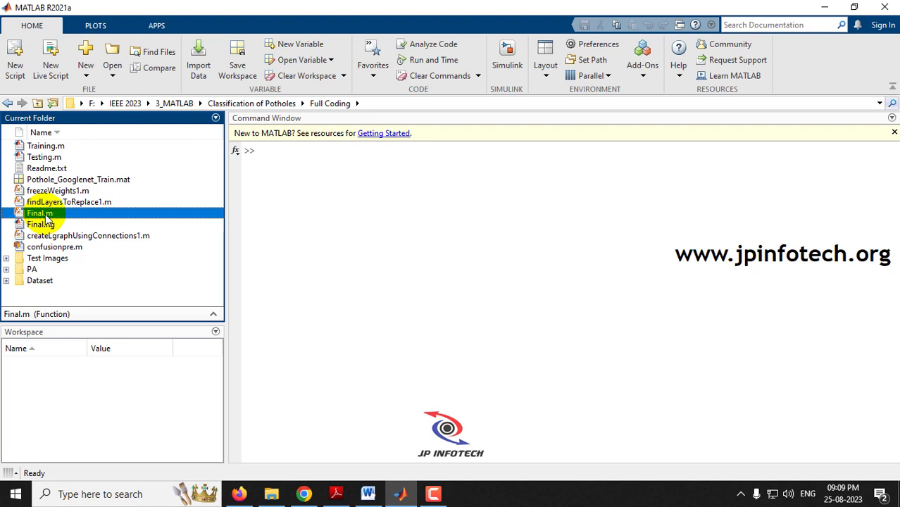
right_click(47, 218)
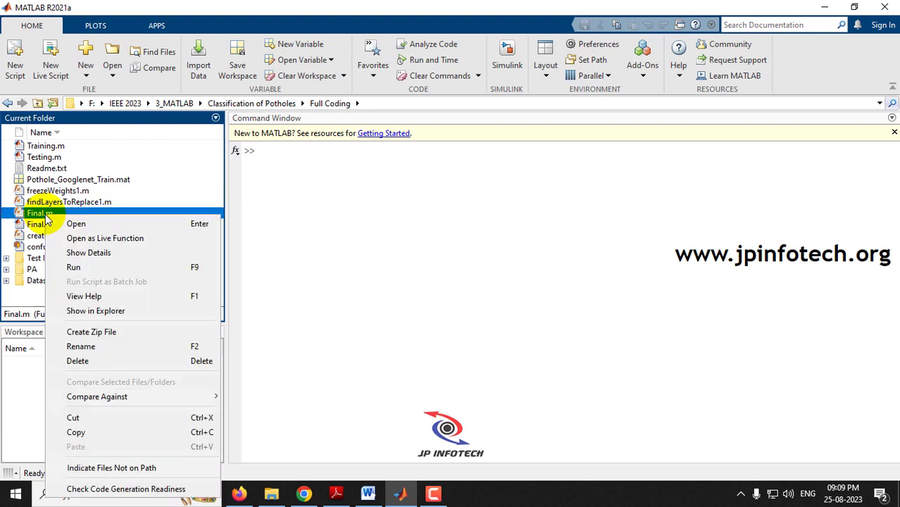
left_click(75, 268)
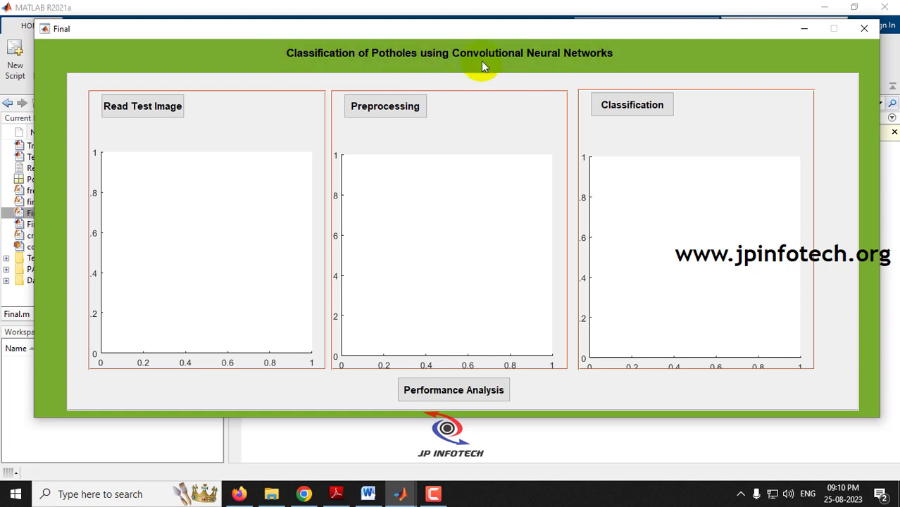
Read image 56 from the Test Images folder as the test image
left_click(139, 109)
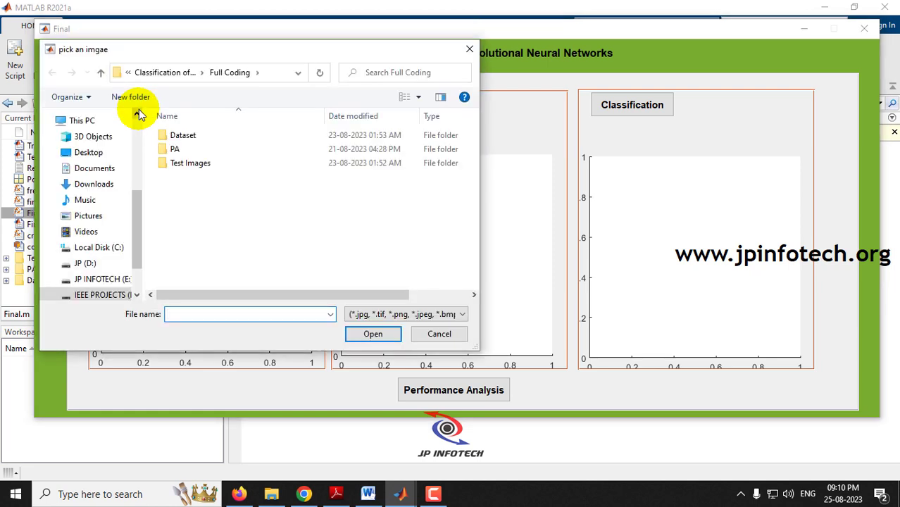
double_click(207, 166)
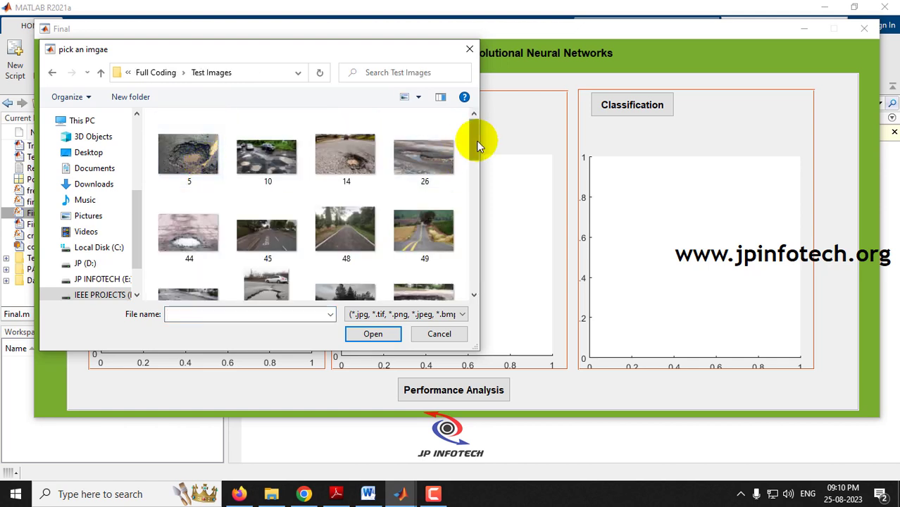
left_click_drag(474, 141, 474, 190)
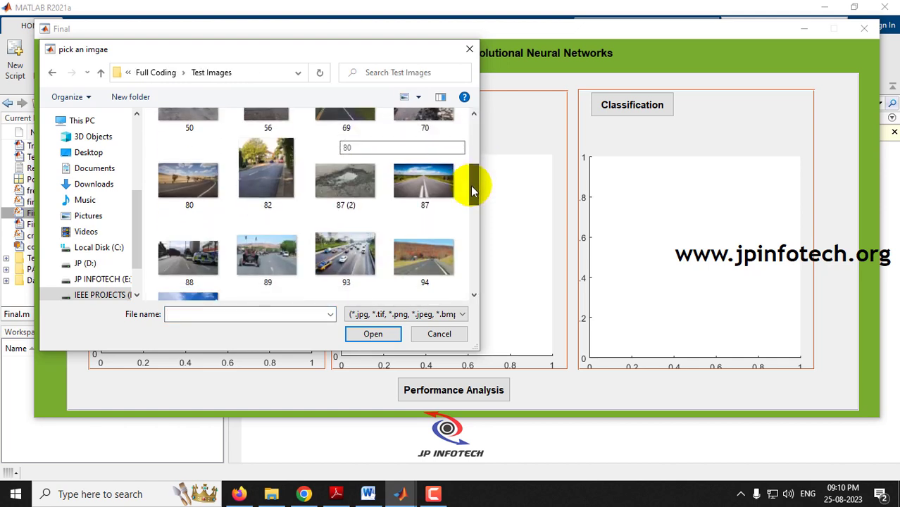
left_click_drag(471, 197, 473, 171)
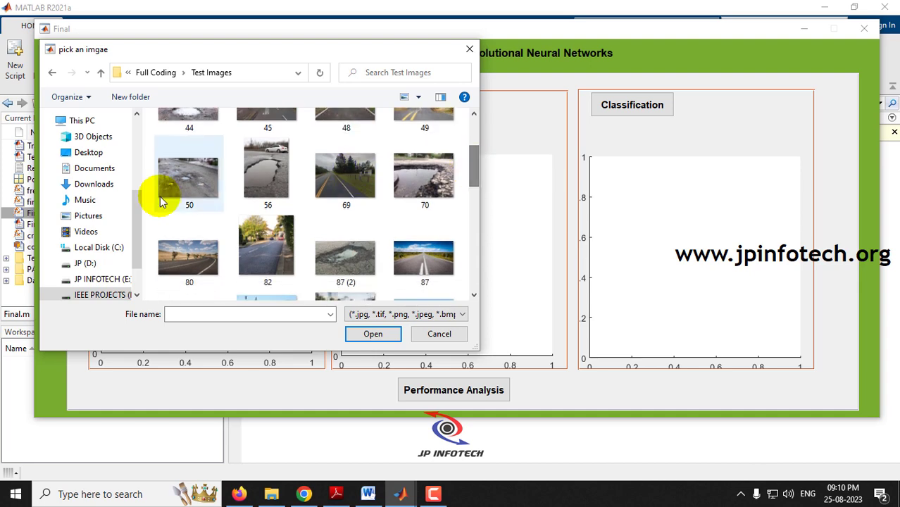
double_click(269, 180)
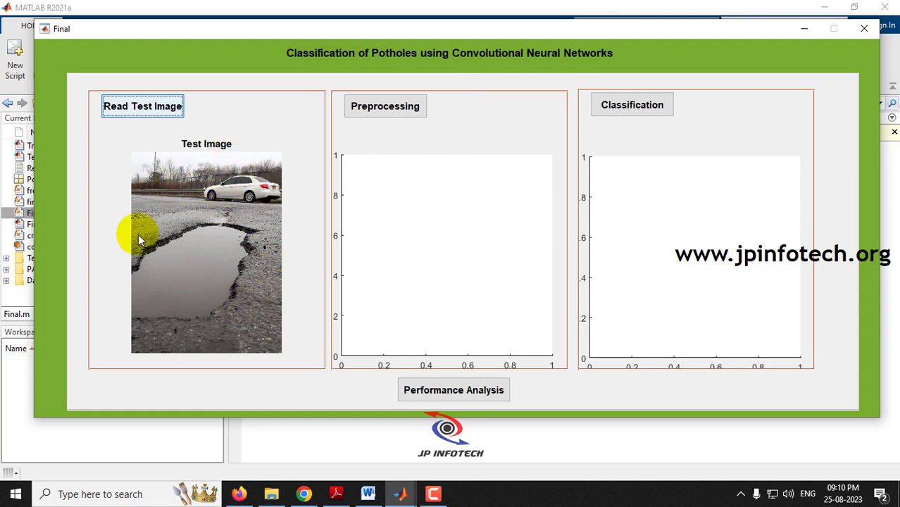
Preprocess the test image and run the classification, dismissing the message about the loaded network model
left_click(410, 112)
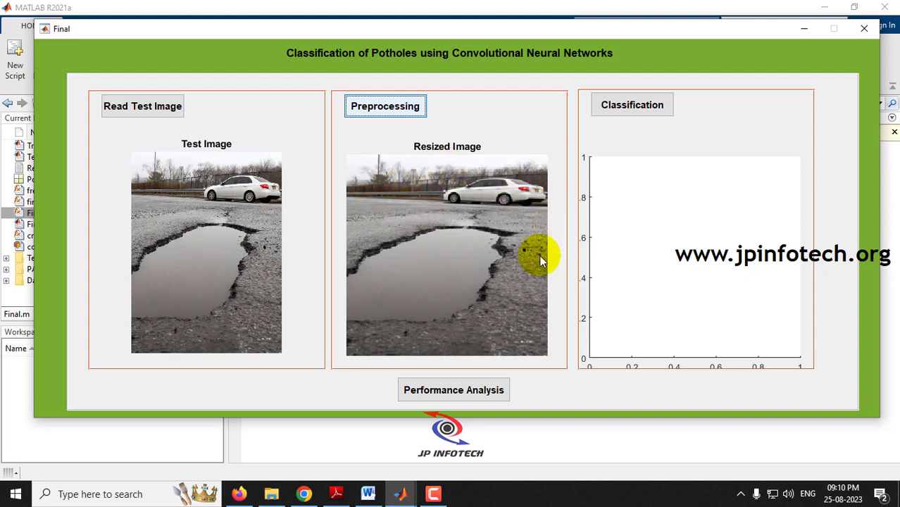
left_click(648, 113)
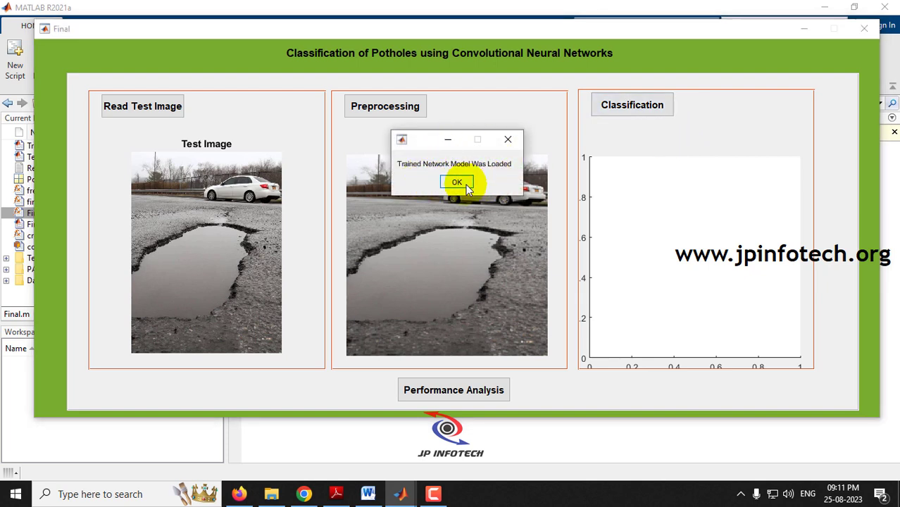
left_click(465, 185)
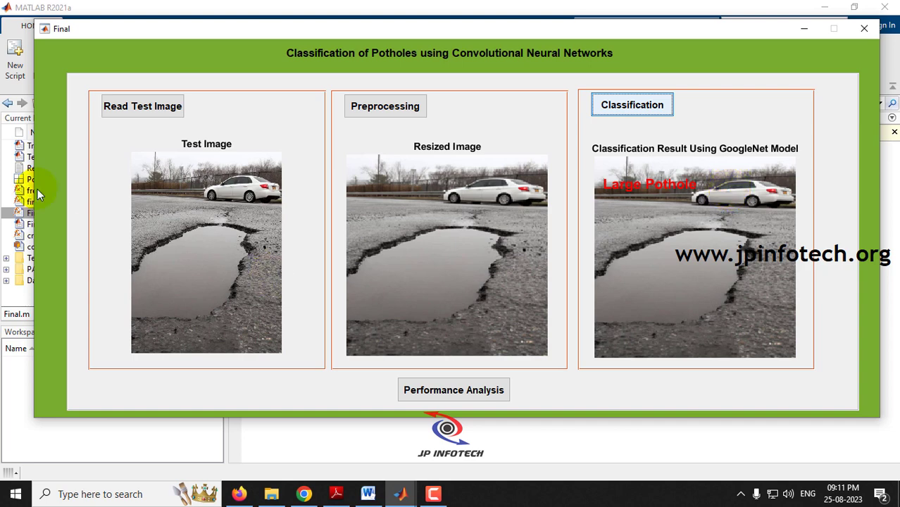
Read image 48 from the Test Images folder as the new test image
left_click(176, 111)
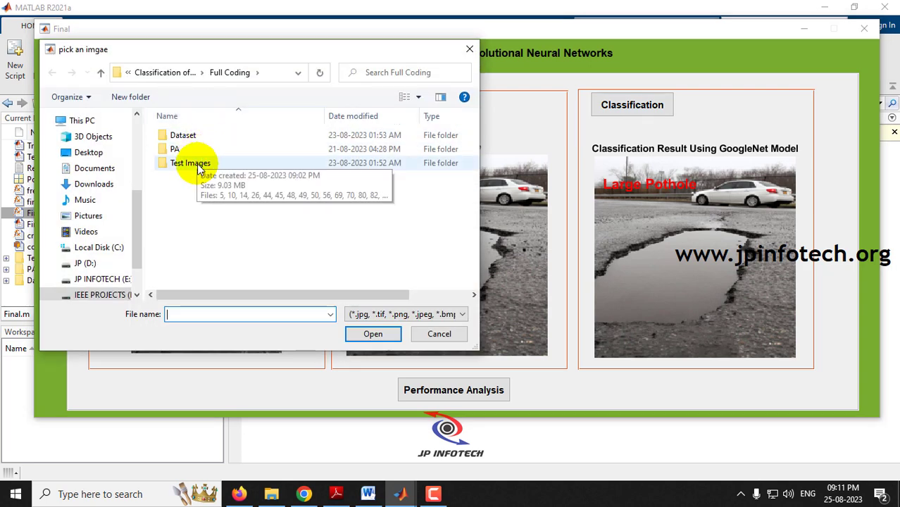
double_click(188, 162)
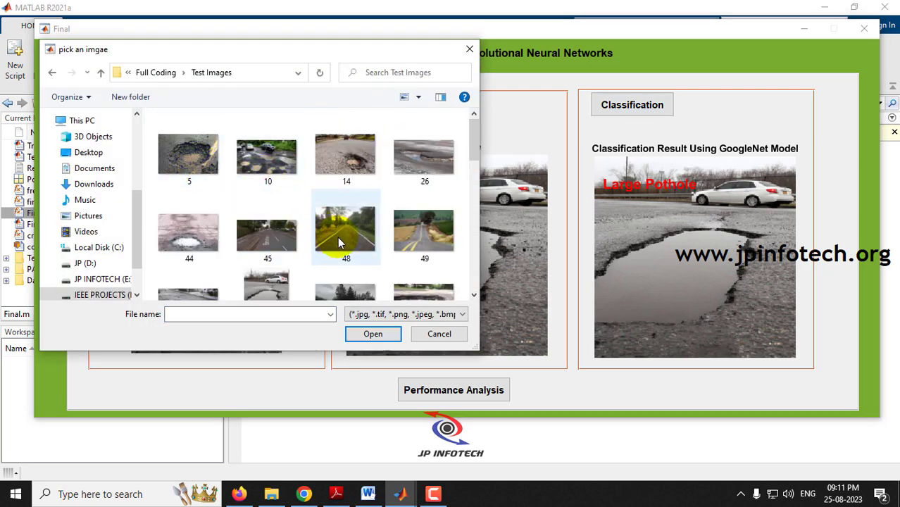
double_click(334, 240)
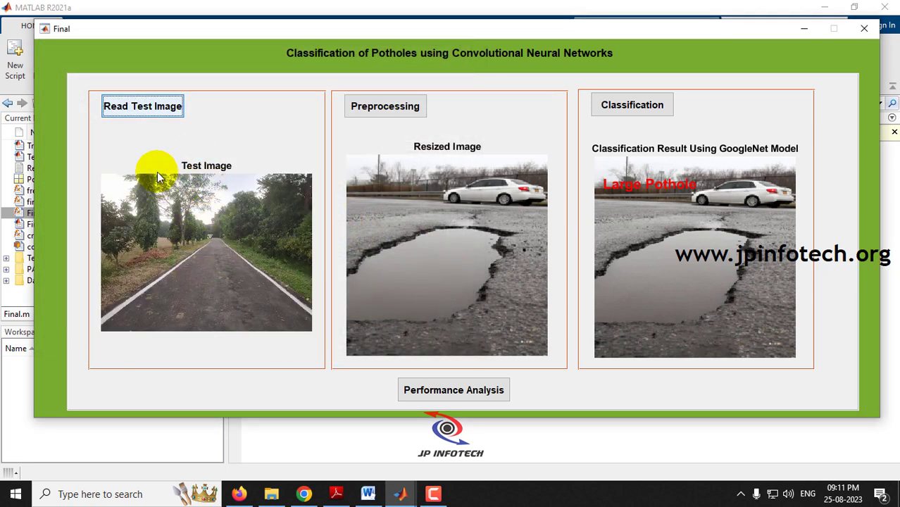
Preprocess the tree-lined road image and run the classification on it, dismissing the message about the loaded network model
left_click(390, 111)
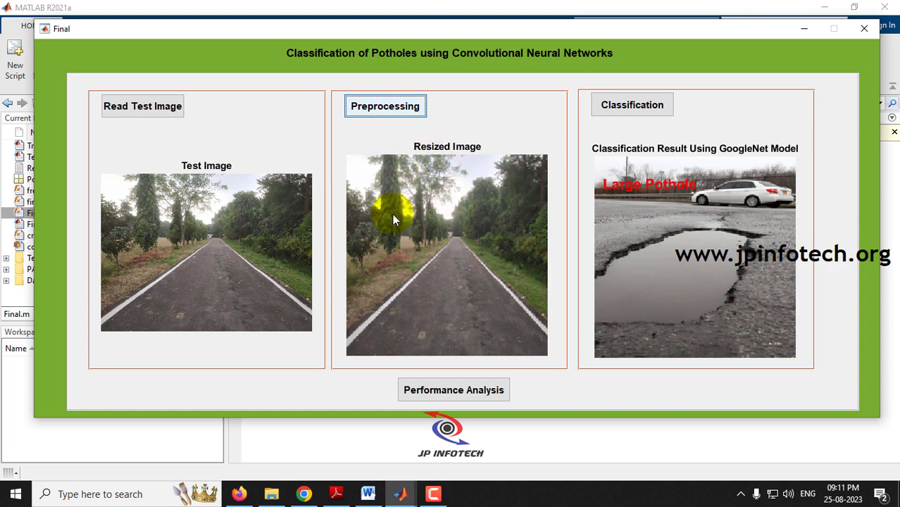
left_click(626, 107)
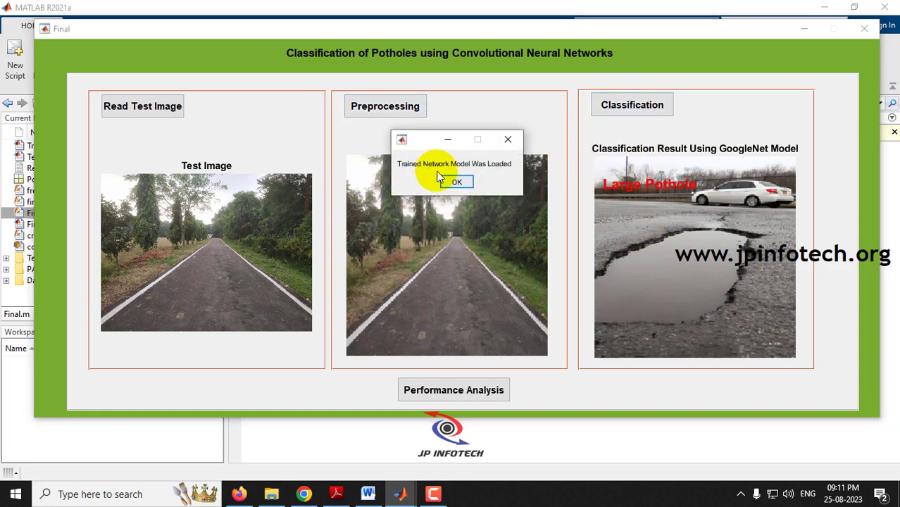
left_click(457, 182)
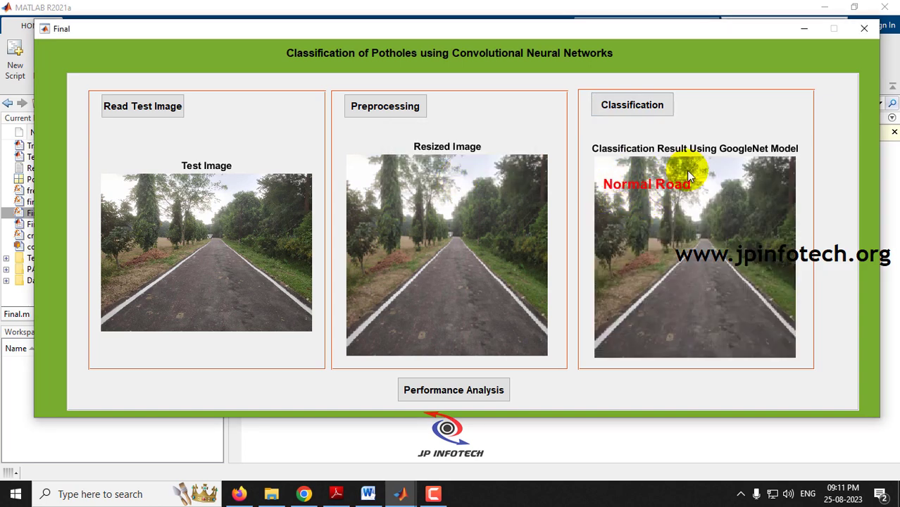
Read image 150 from the Test Images folder as the new test image
left_click(150, 112)
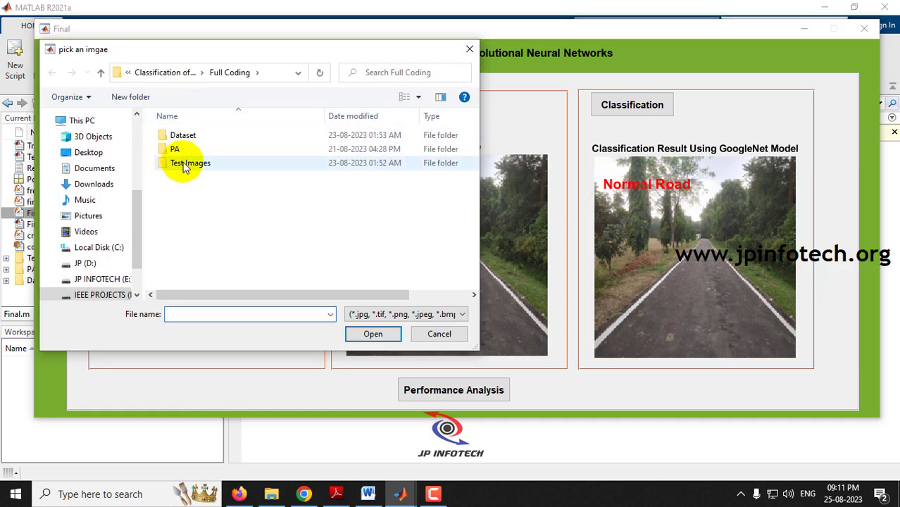
double_click(184, 164)
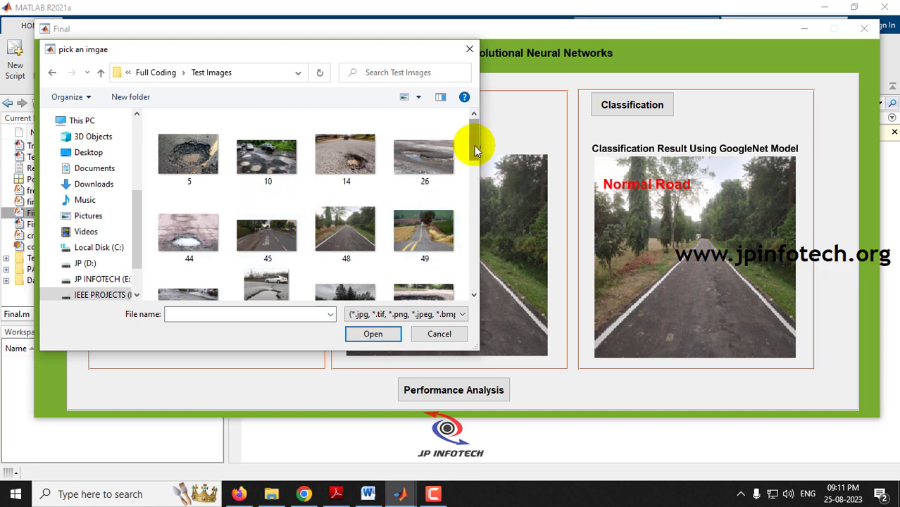
left_click_drag(474, 150, 466, 245)
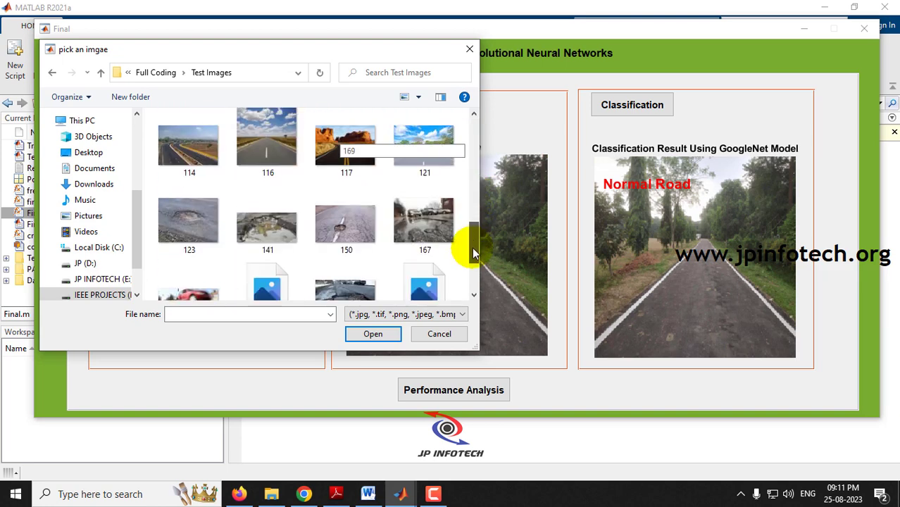
double_click(358, 234)
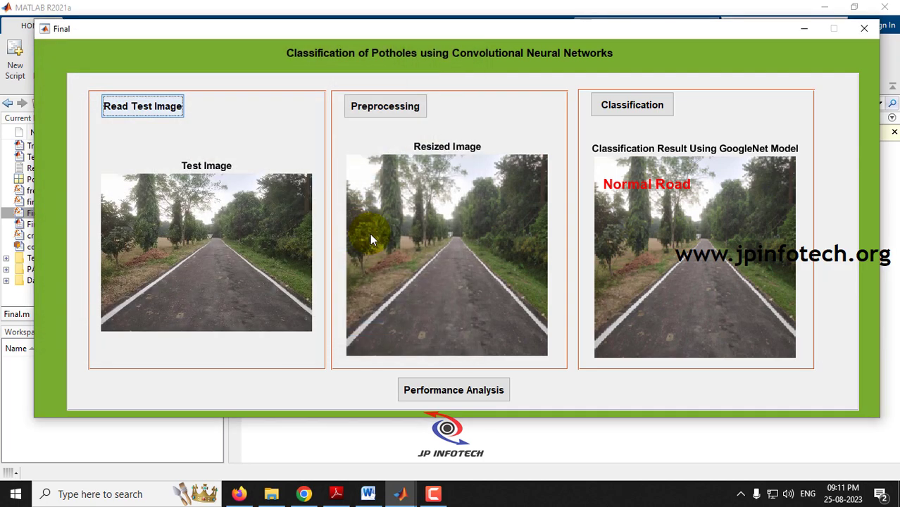
Preprocess the cracked road image and run the classification on it, dismissing the message about the loaded network model
left_click(400, 111)
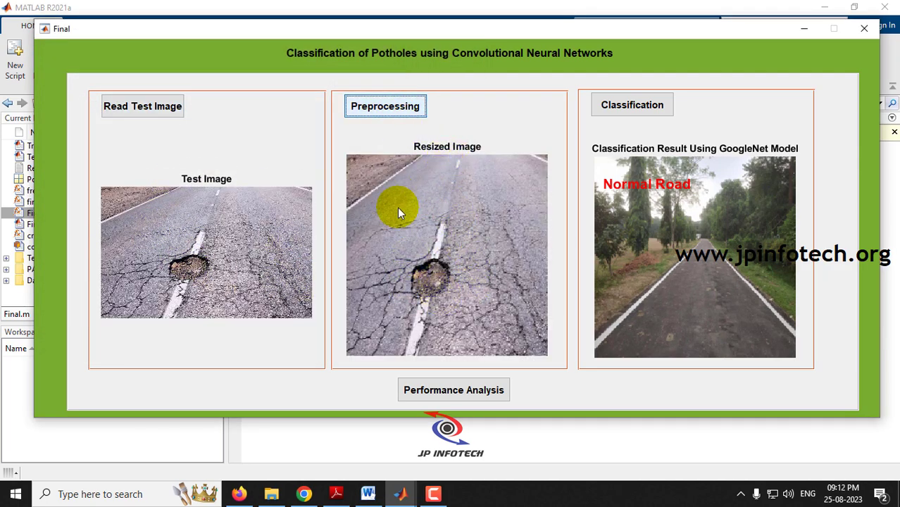
left_click(662, 109)
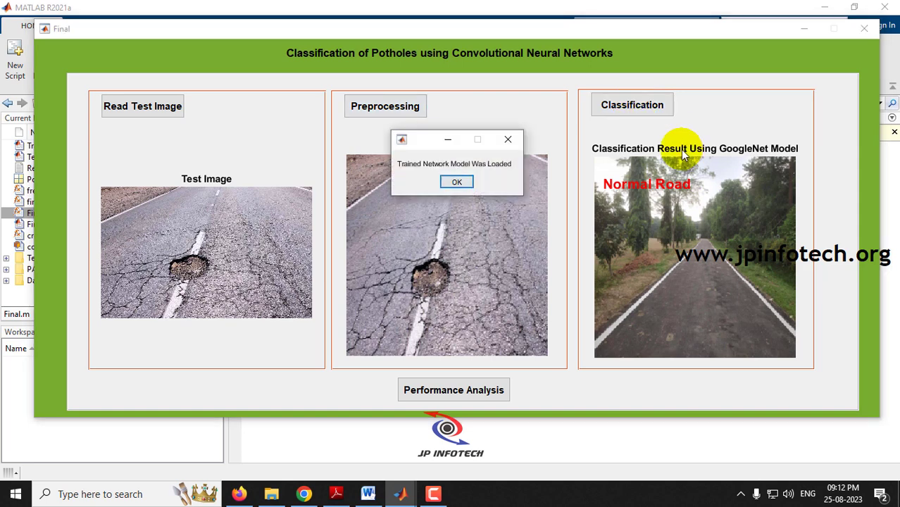
key("Return")
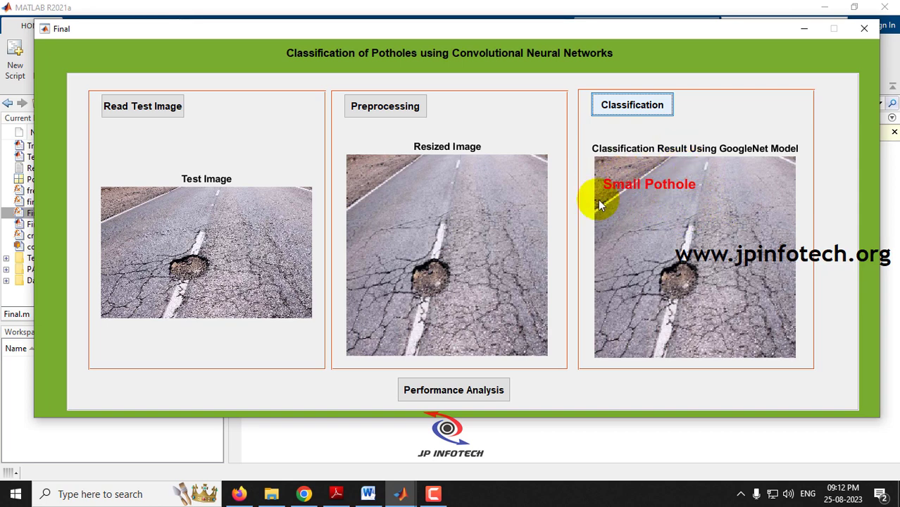
Browse the Large Pothole folder inside Dataset for another test image
left_click(145, 113)
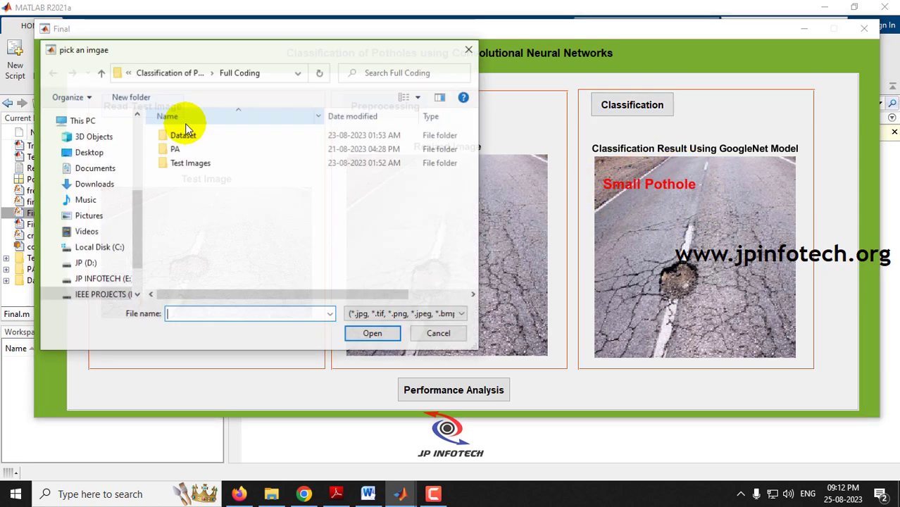
double_click(194, 135)
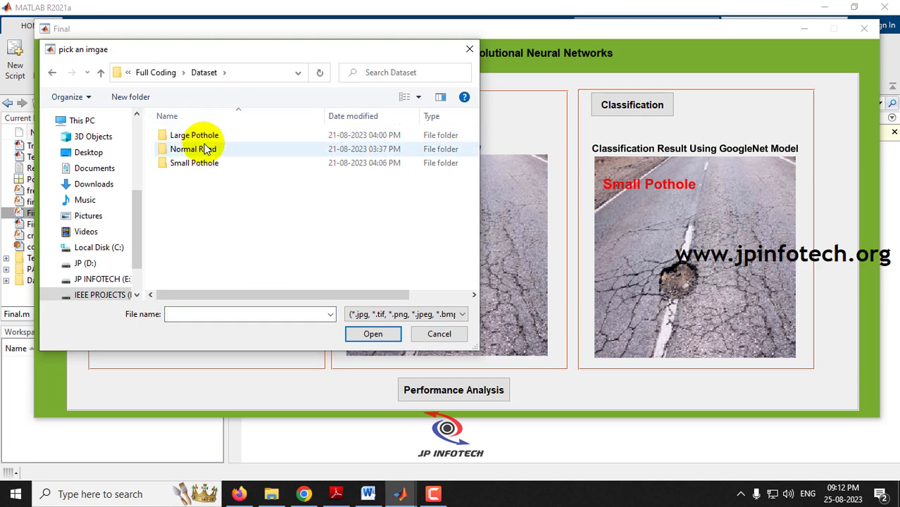
double_click(205, 136)
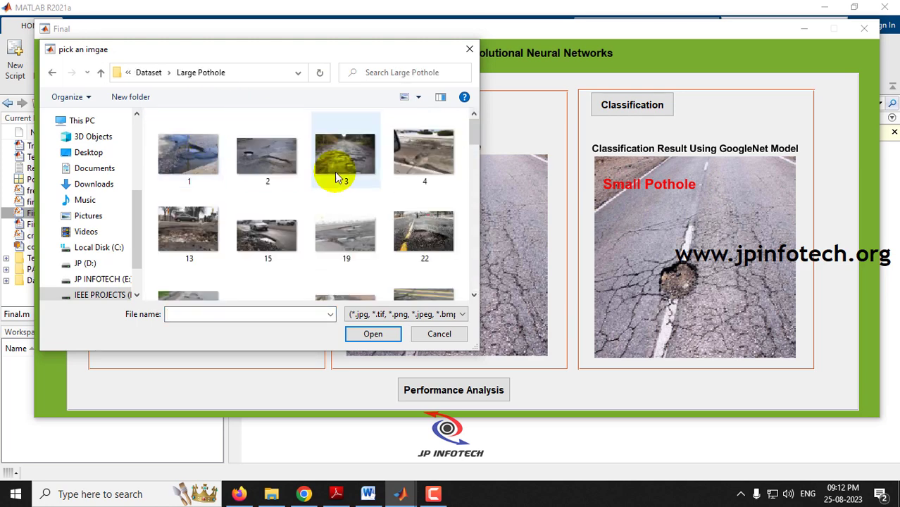
left_click_drag(474, 134, 475, 203)
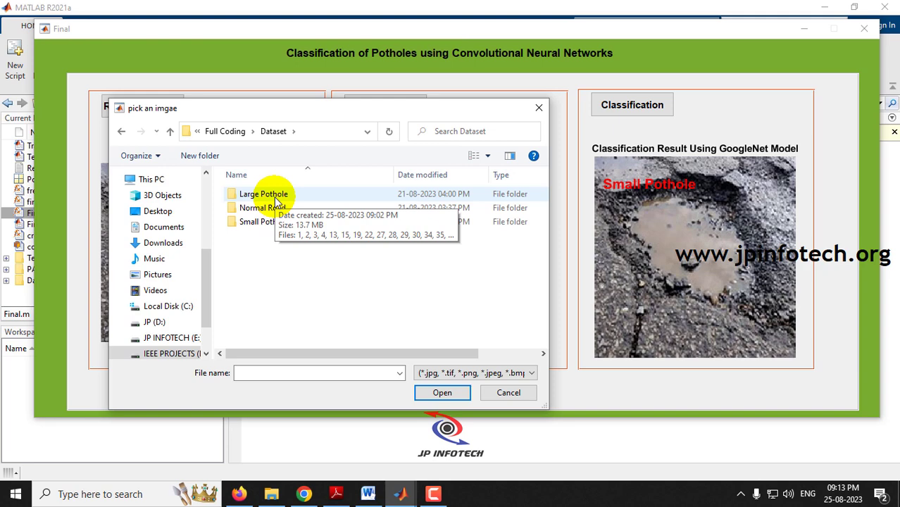
Read a water-filled pothole image from the Dataset's Large Pothole folder, and run preprocessing and classification on it
double_click(268, 195)
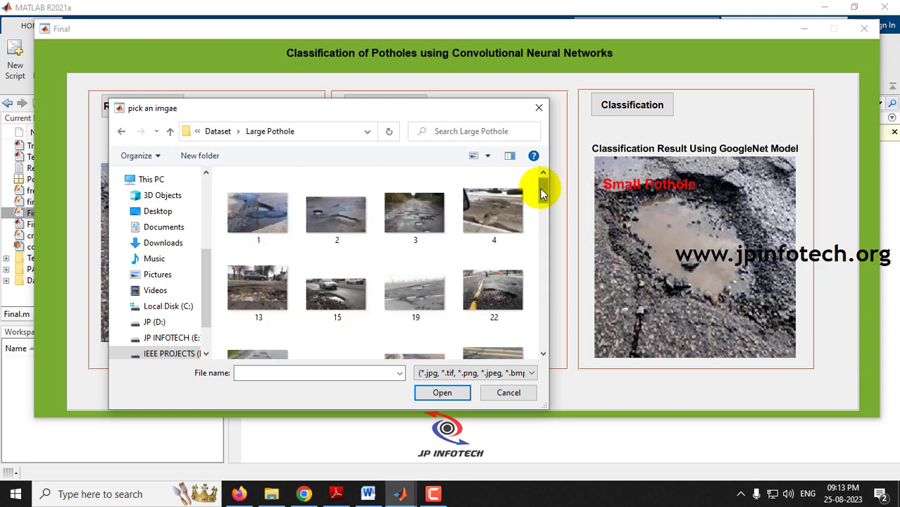
left_click_drag(541, 191, 542, 333)
double_click(345, 332)
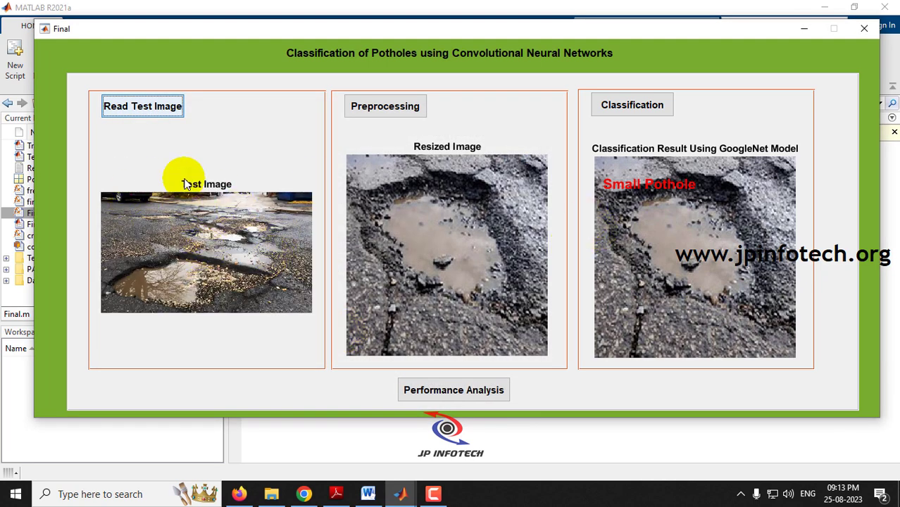
left_click(389, 110)
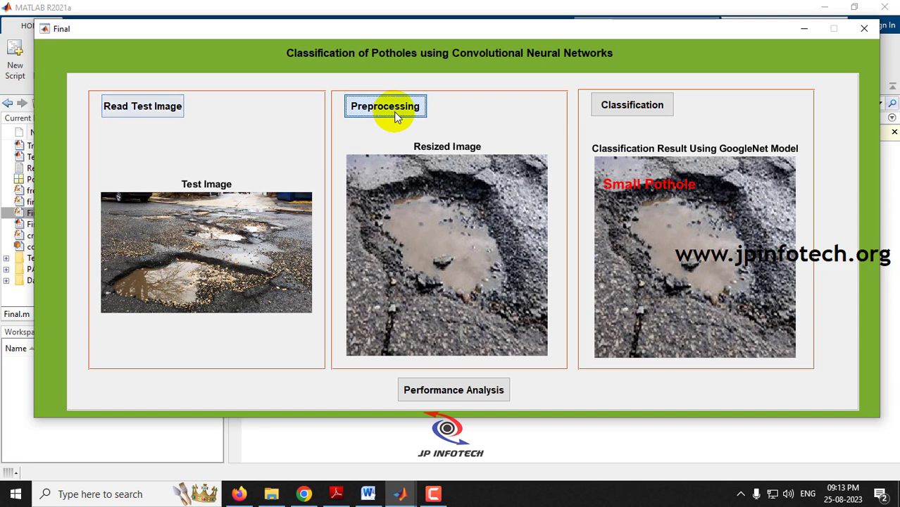
left_click(634, 105)
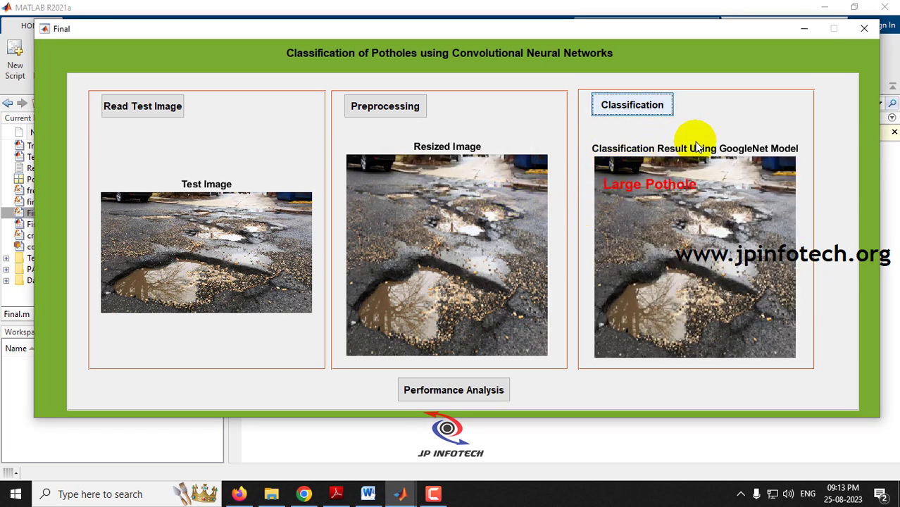
Read image 55 from the Dataset's Small Pothole folder as the new test image
left_click(149, 113)
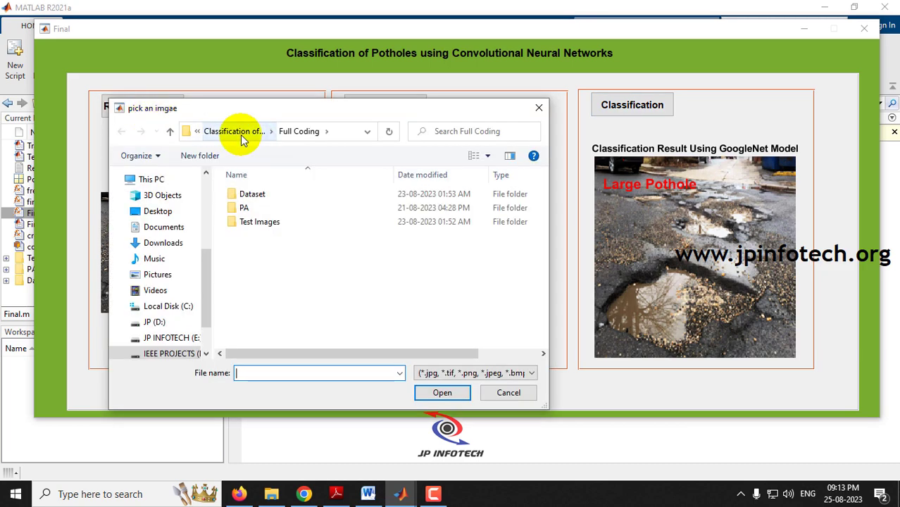
double_click(252, 194)
double_click(261, 227)
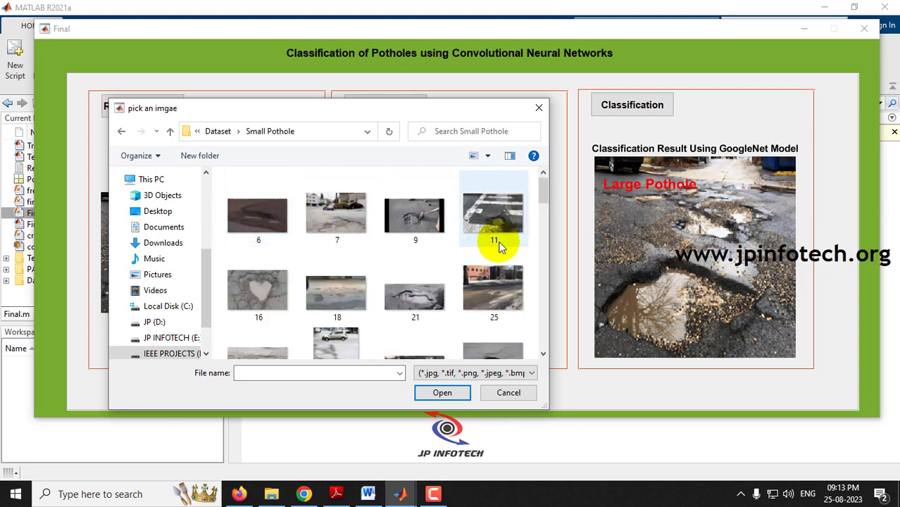
scroll(493, 295, "down", 3)
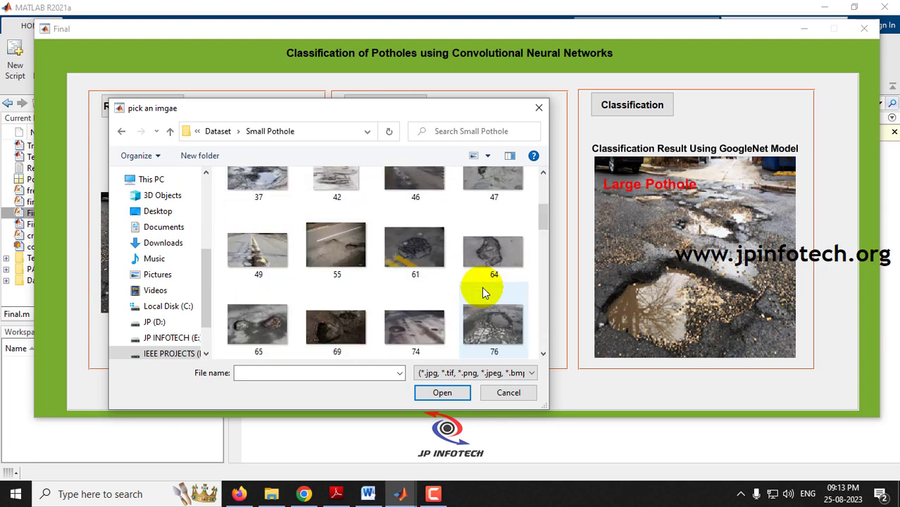
double_click(336, 256)
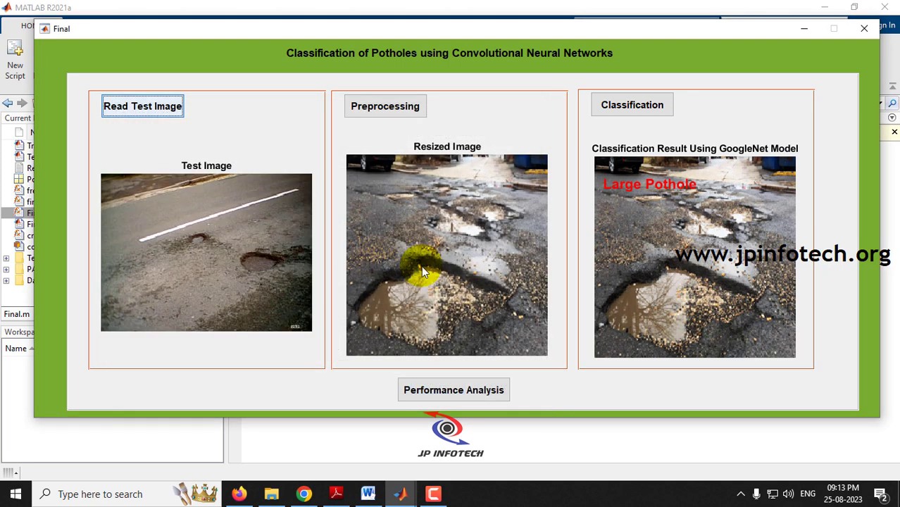
Preprocess the image of the road with a white line and classify it, dismissing the message about the loaded network model
left_click(397, 110)
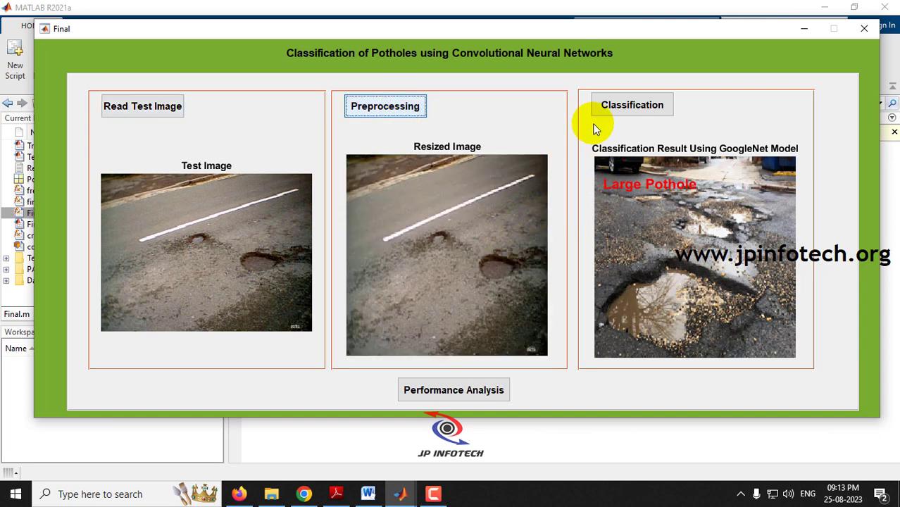
left_click(623, 106)
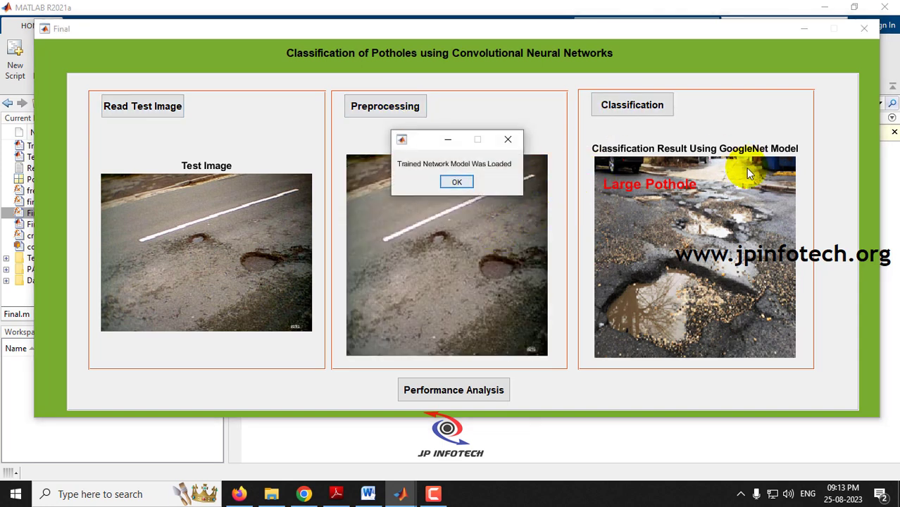
key("Return")
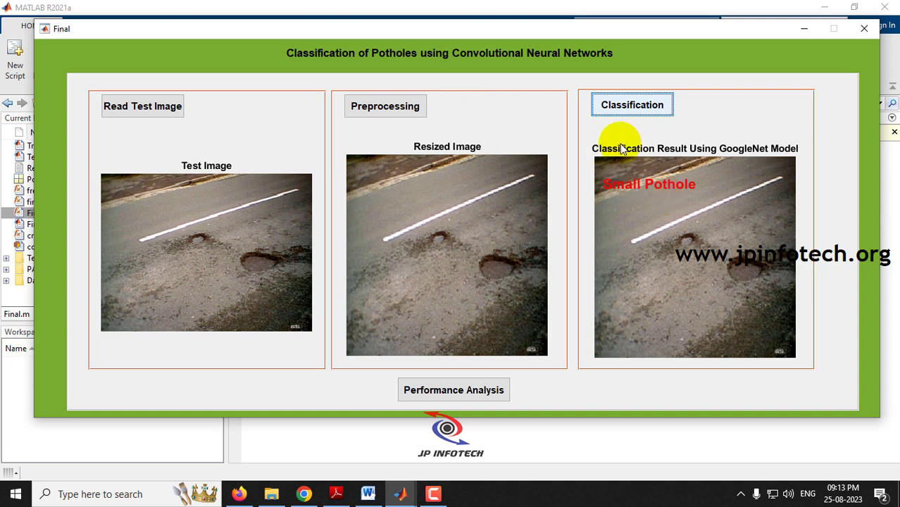
Start the performance analysis of the classification model and bring the main MATLAB window to the front
left_click(469, 391)
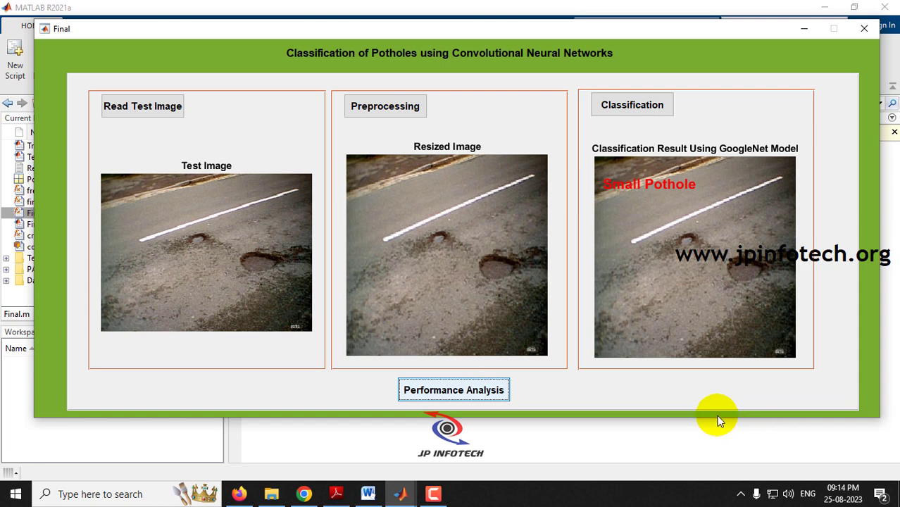
left_click(660, 437)
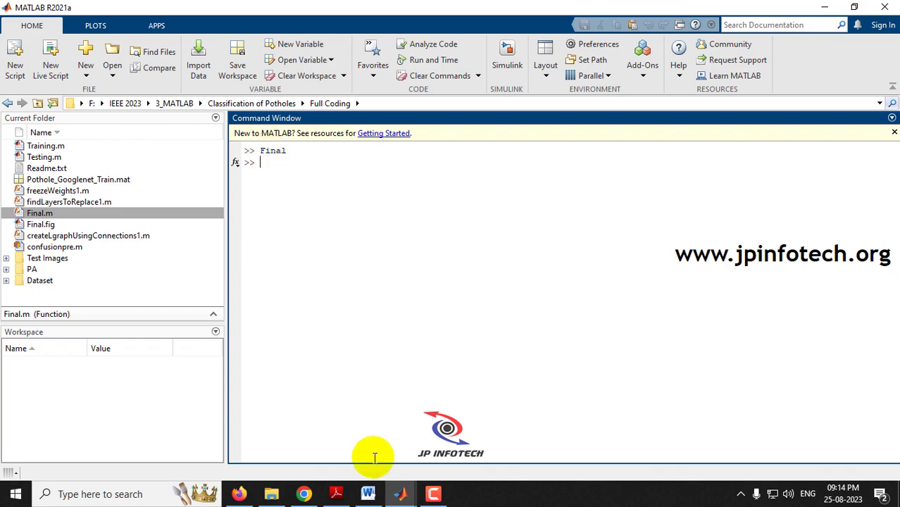
Switch to the project document in Word and review the performance metric definitions on page 13, from Accuracy to Matthews Correlation Coefficient
left_click(367, 492)
left_click_drag(893, 121, 868, 368)
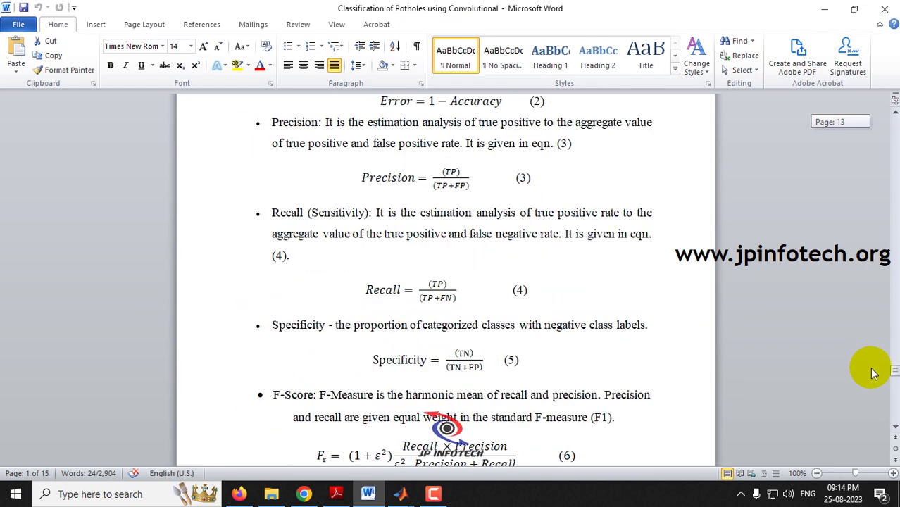
scroll(298, 236, "up", 1)
scroll(308, 250, "down", 4)
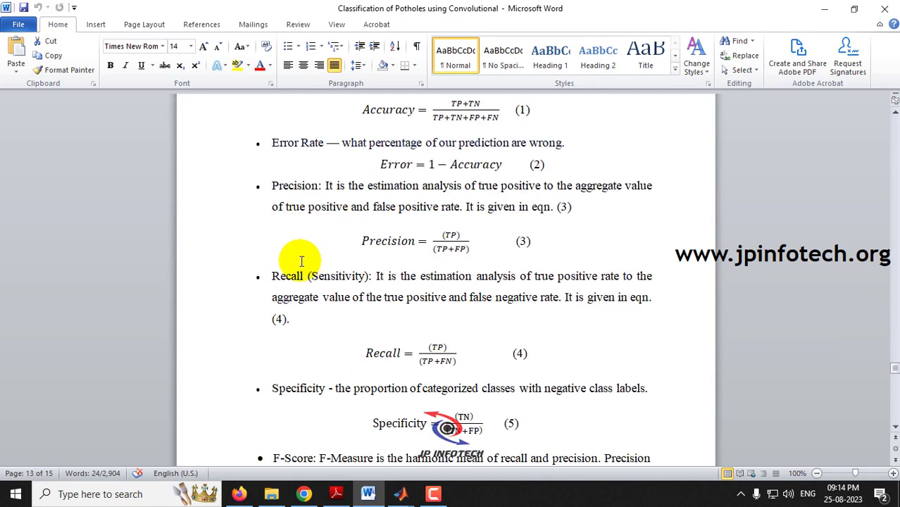
scroll(316, 298, "down", 1)
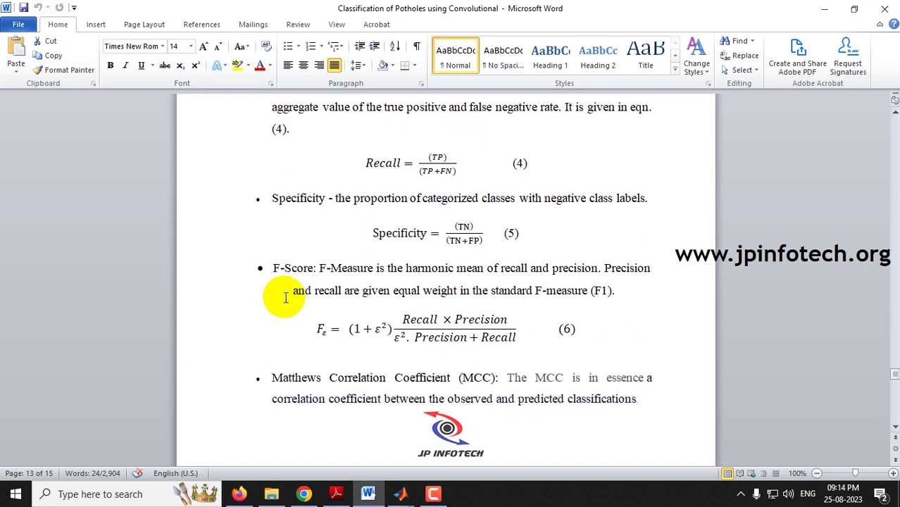
Minimize the Word document and dismiss the completion message over the performance analysis figures in MATLAB
left_click(837, 8)
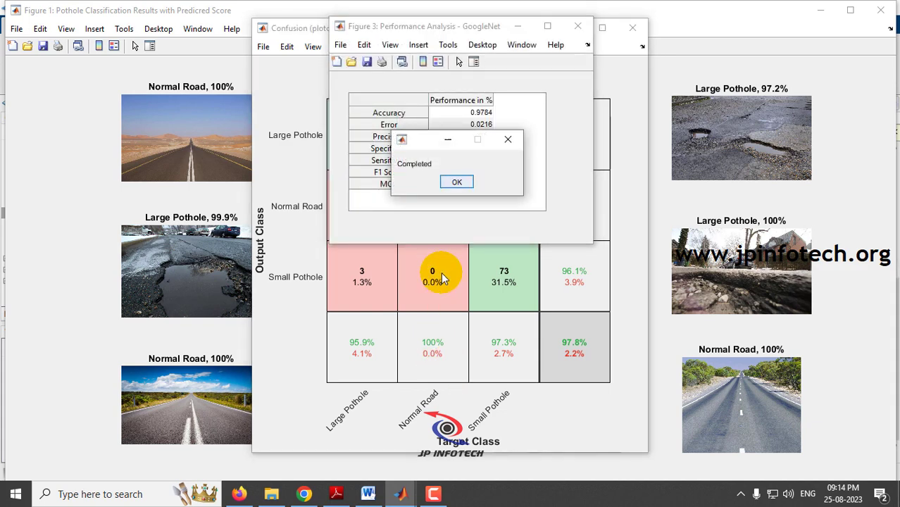
left_click(456, 182)
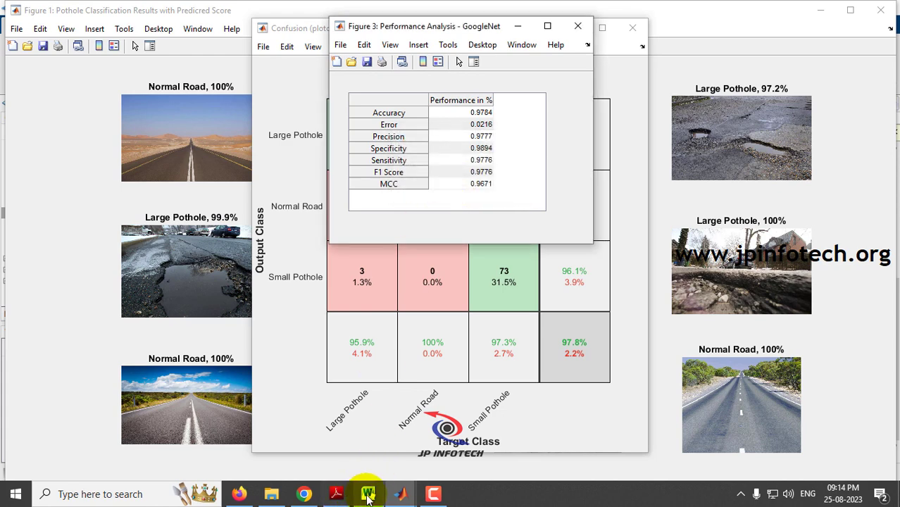
Bring the main MATLAB window to the front and review the Command Window output, highlighting Total Instance, Confusion Matrix and Multi-Class Confusion Matrix Output
mouse_move(400, 493)
left_click(162, 447)
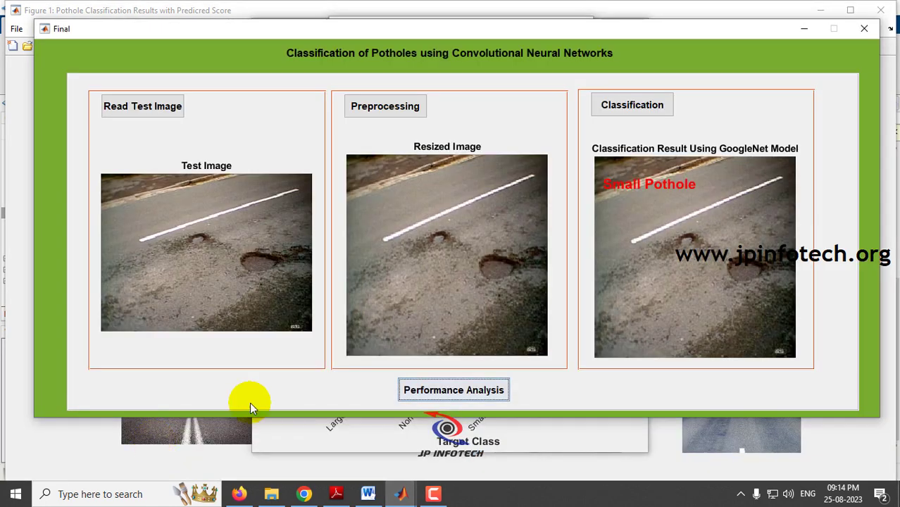
mouse_move(394, 493)
left_click(56, 447)
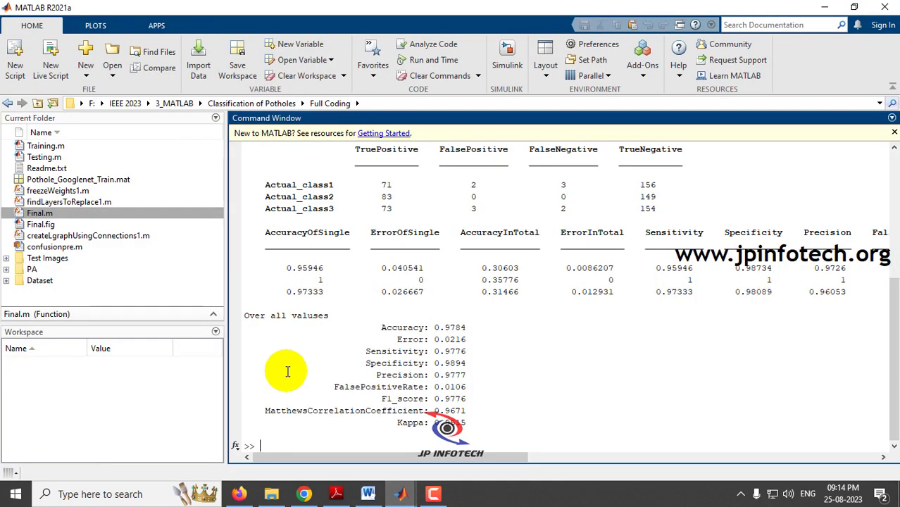
scroll(372, 300, "up", 4)
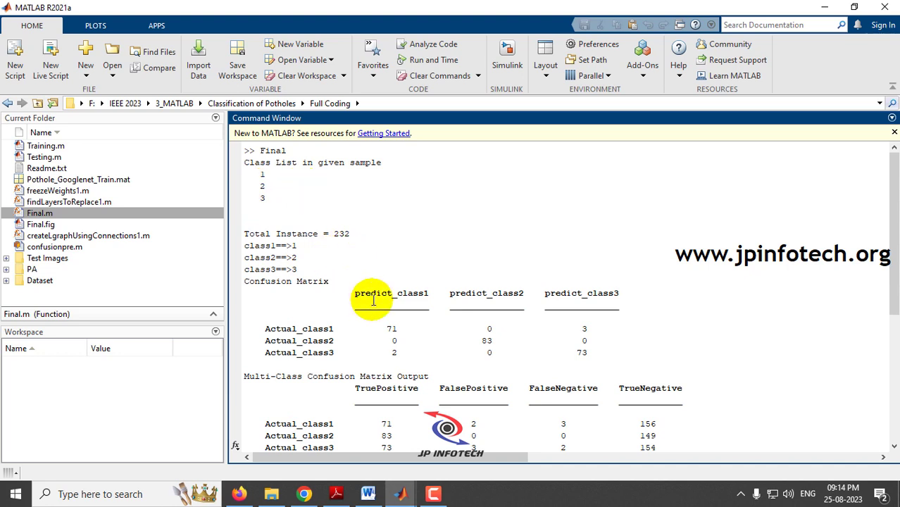
scroll(321, 235, "down", 2)
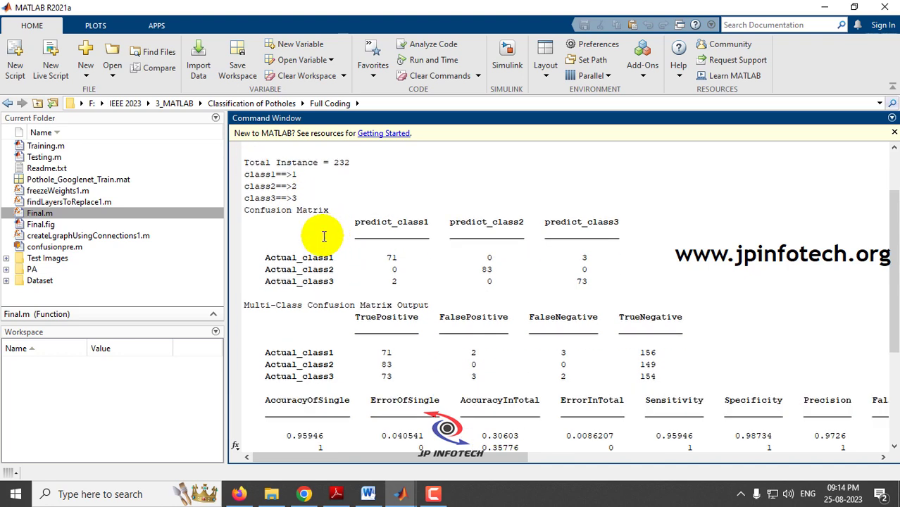
left_click_drag(255, 163, 336, 167)
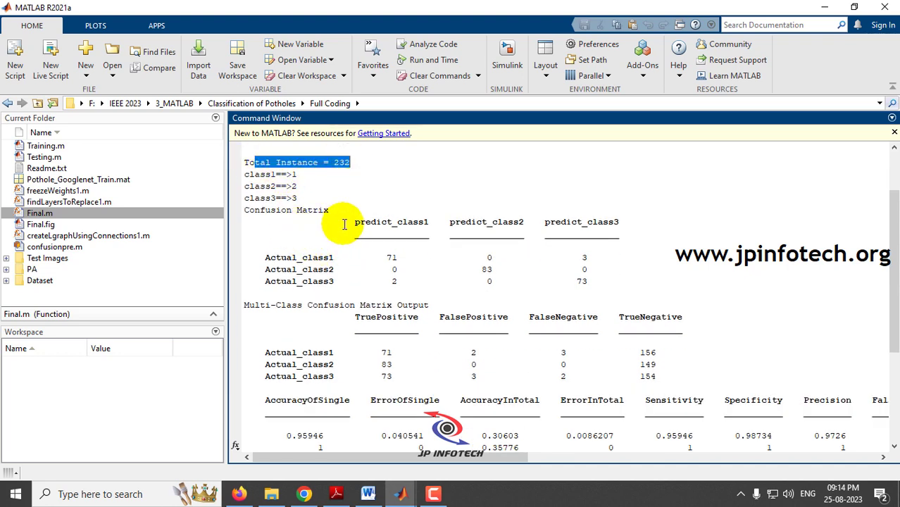
left_click_drag(286, 211, 375, 212)
scroll(352, 278, "down", 2)
left_click_drag(246, 233, 427, 234)
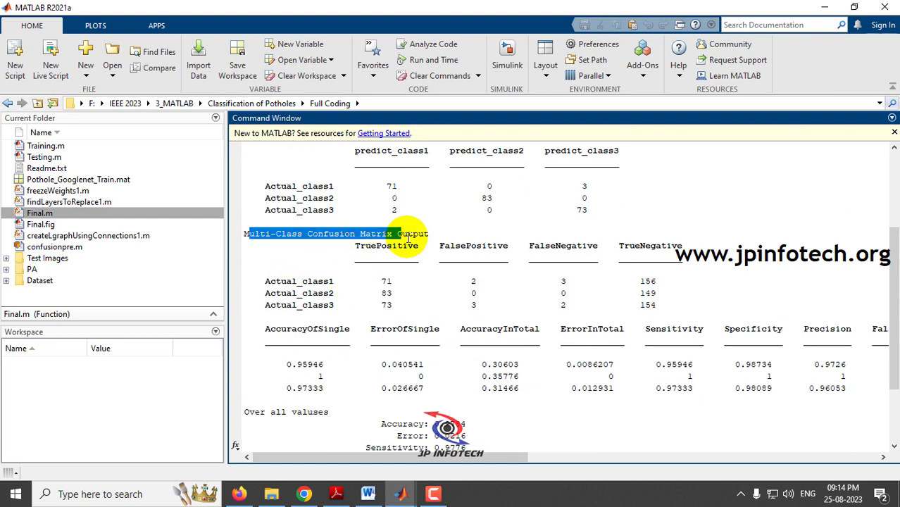
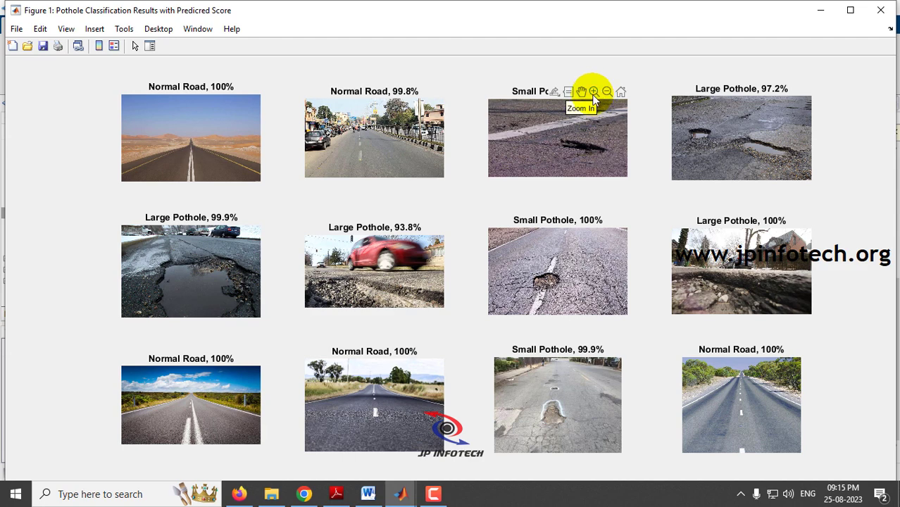
Zoom in on the pothole in the third top-row image of the classification results figure, and restore its original view
left_click(594, 92)
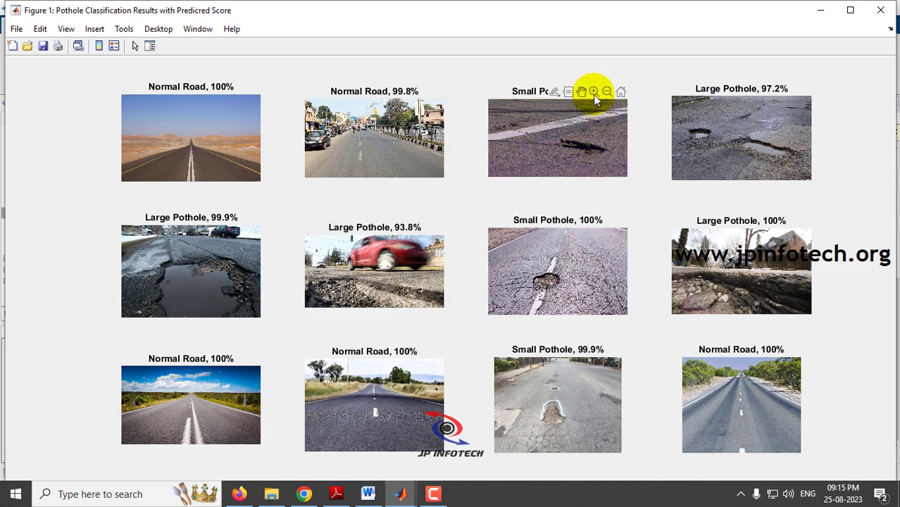
left_click(584, 155)
left_click(594, 93)
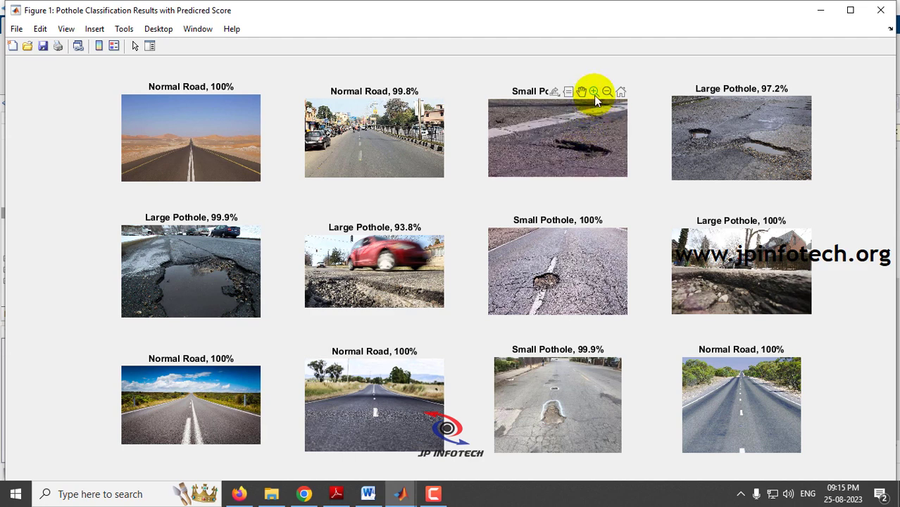
left_click(587, 131)
left_click(588, 131)
left_click(588, 131)
left_click(587, 131)
left_click(585, 128)
left_click(584, 126)
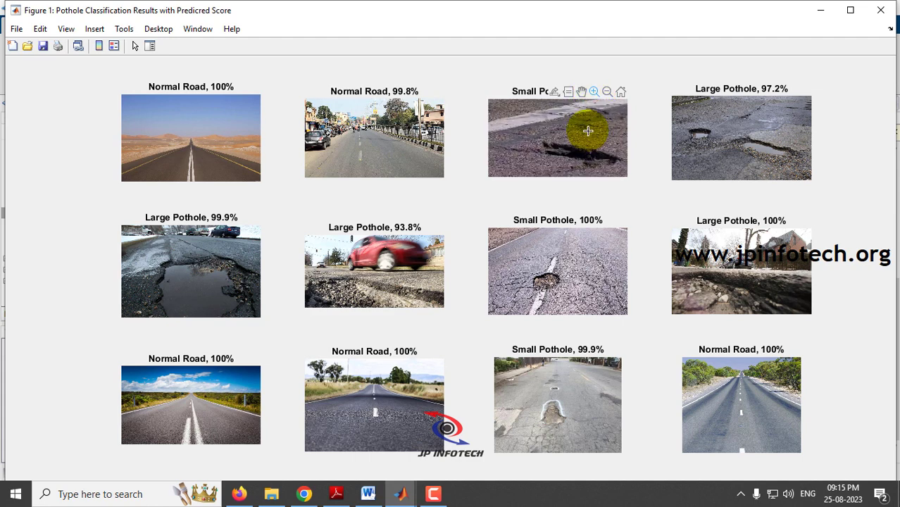
left_click(585, 125)
left_click(620, 92)
left_click(586, 126)
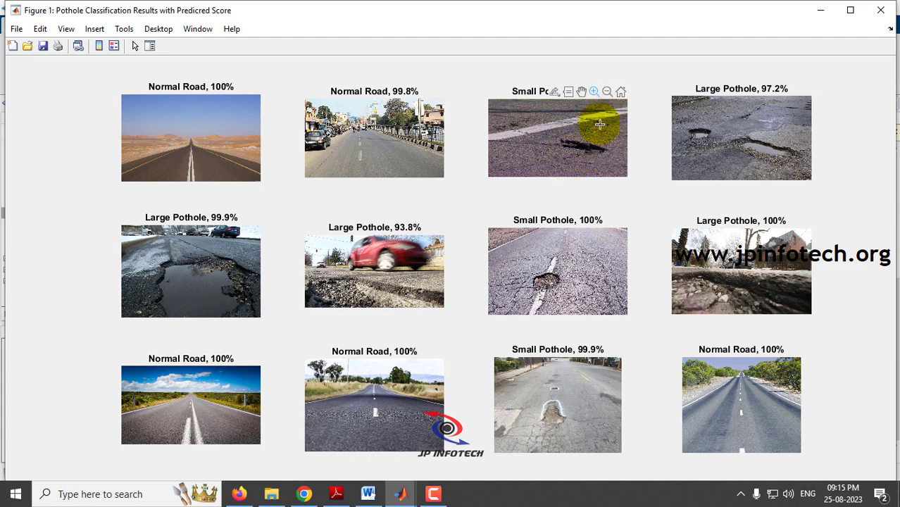
left_click(617, 92)
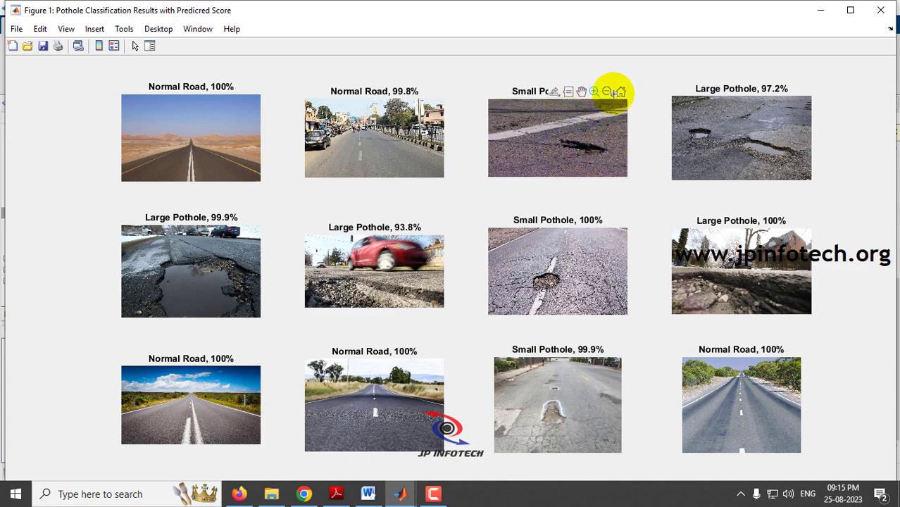
Magnify the same small pothole image again, pan across it and restore its original view
left_click(589, 152)
left_click(581, 92)
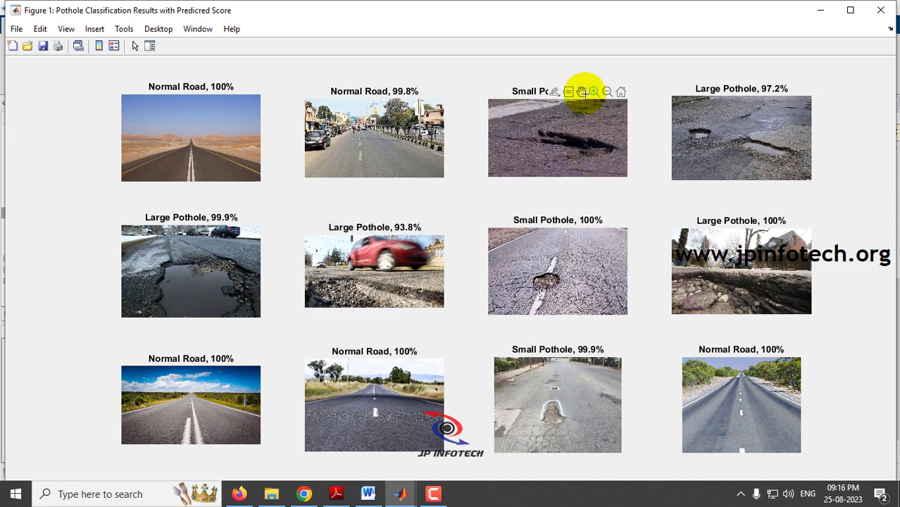
mouse_move(582, 150)
left_mouse_down()
mouse_move(537, 137)
mouse_move(568, 141)
left_mouse_up()
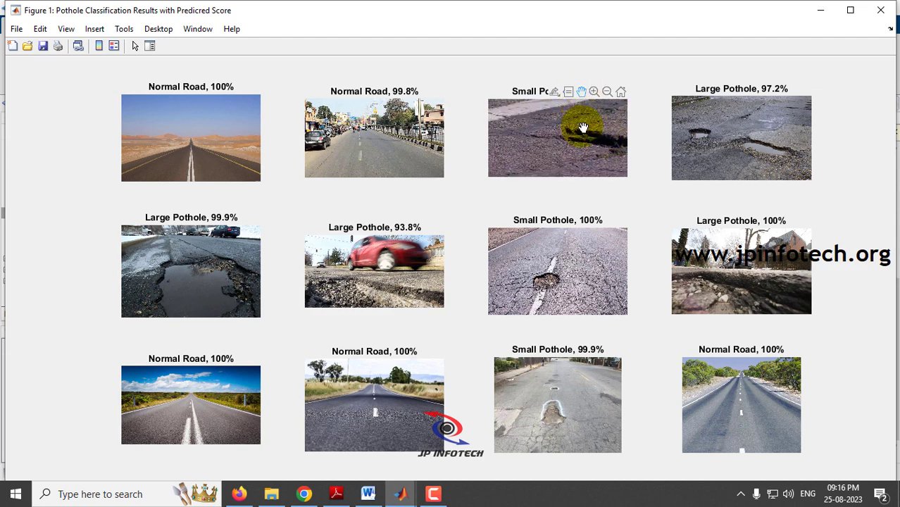
left_click(621, 93)
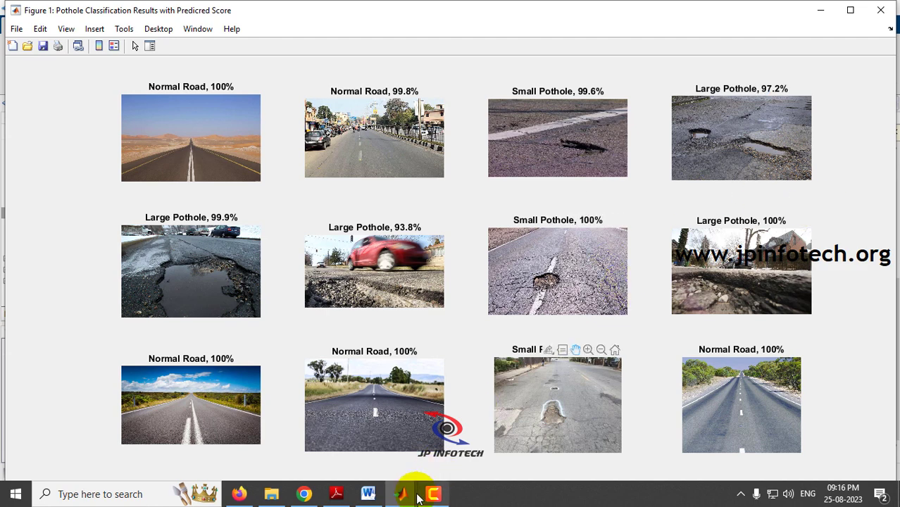
Show the confusion matrix figure, followed by the Performance Analysis - GoogleNet figure
mouse_move(401, 492)
left_click(770, 466)
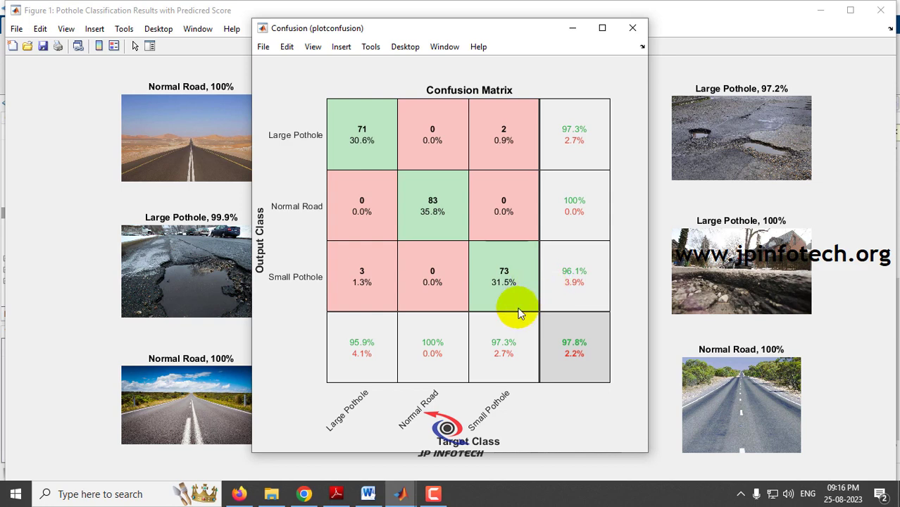
left_click(404, 496)
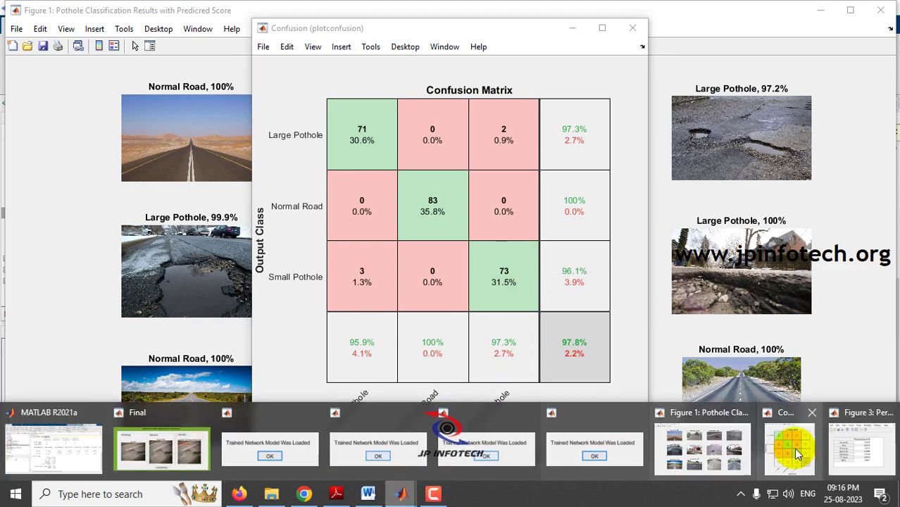
left_click(845, 445)
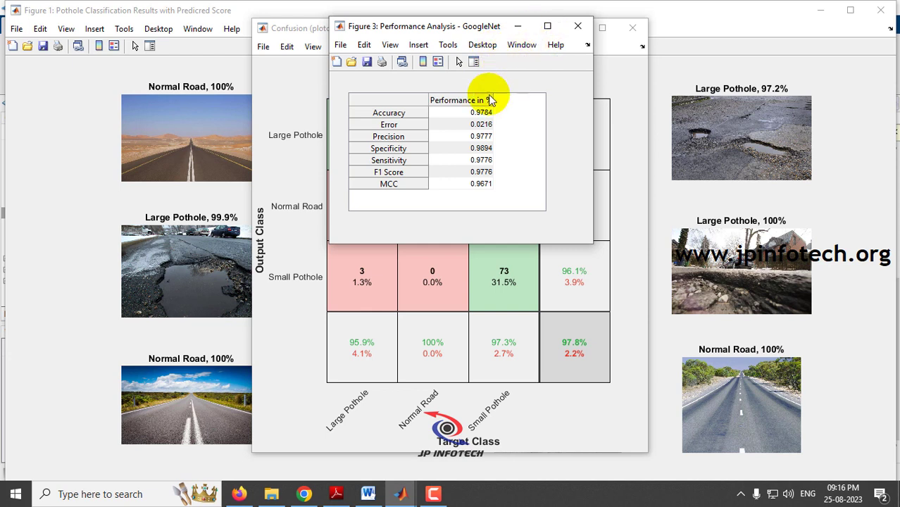
Highlight each metric value in the performance table in order: Accuracy, Error, Precision, Specificity, Sensitivity, F1 Score and MCC
left_click(444, 112)
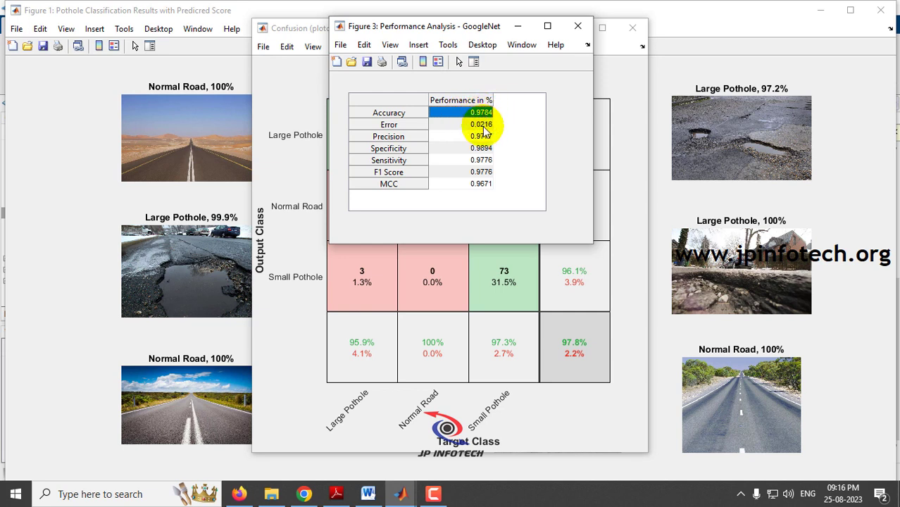
left_click(484, 125)
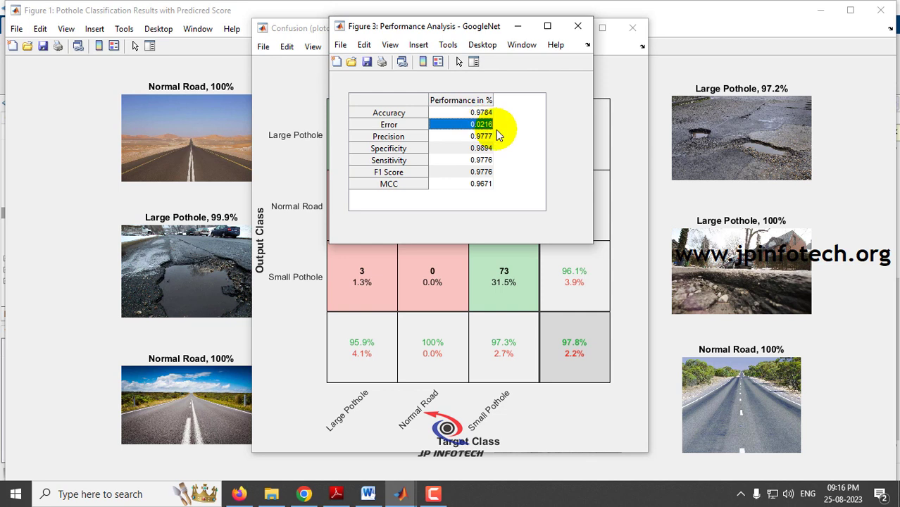
left_click(466, 139)
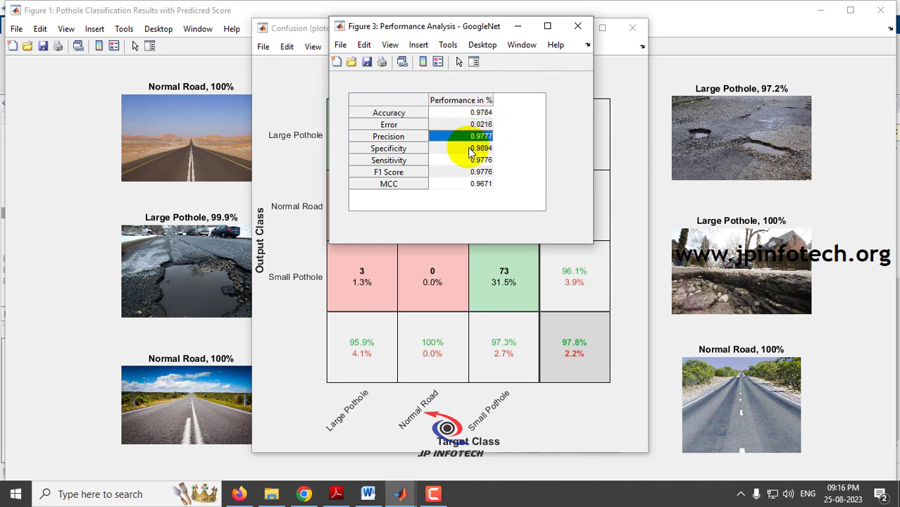
left_click(471, 153)
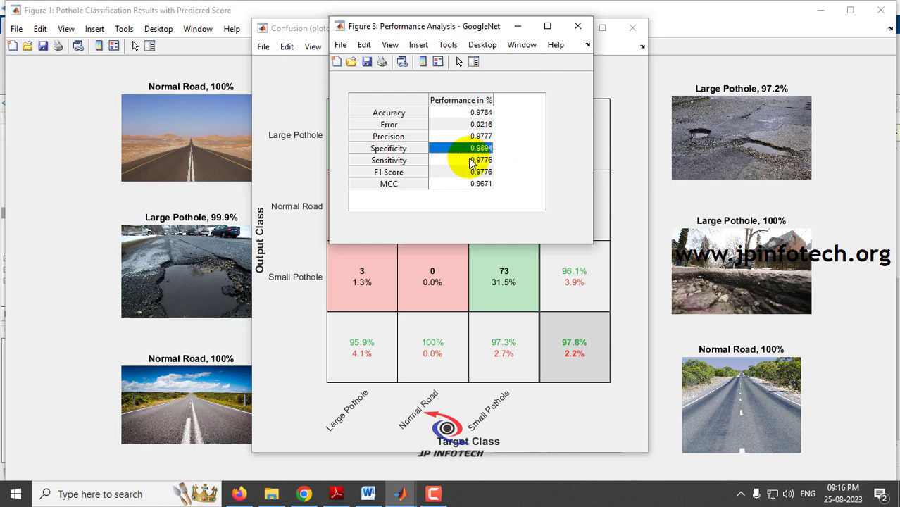
left_click(471, 161)
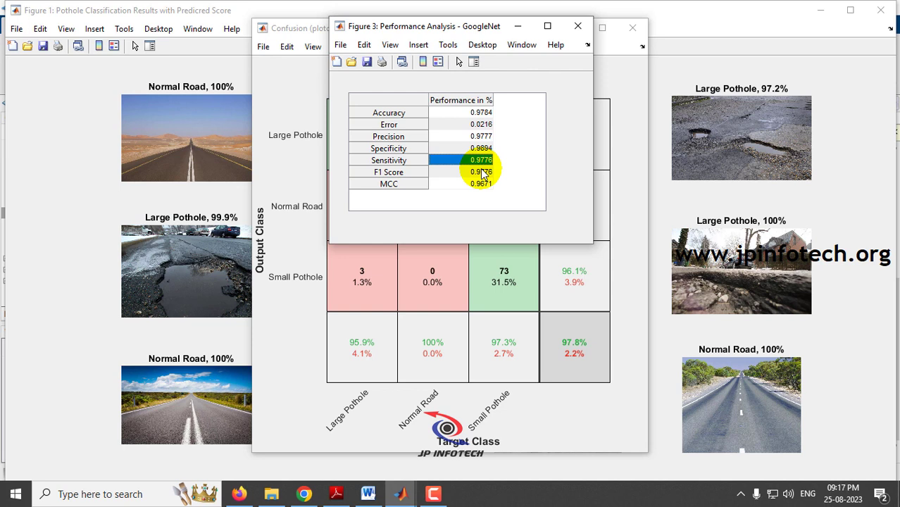
left_click(481, 173)
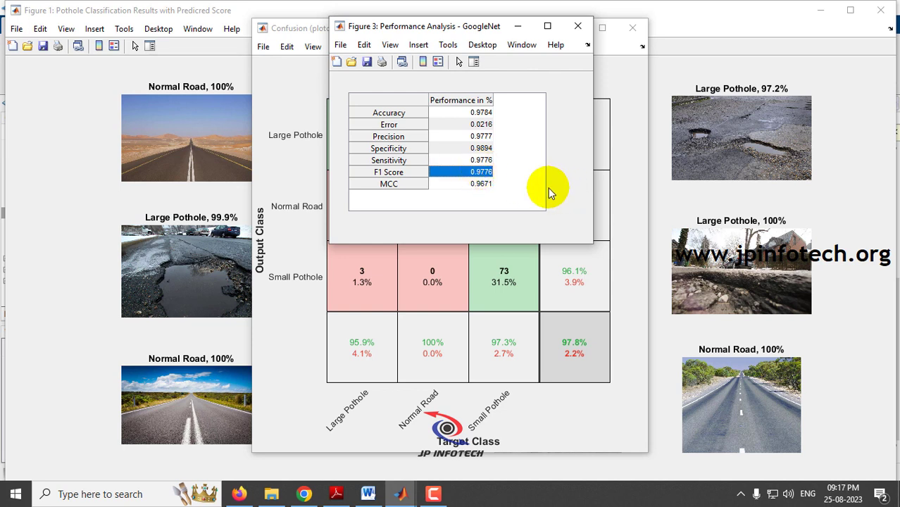
left_click(474, 185)
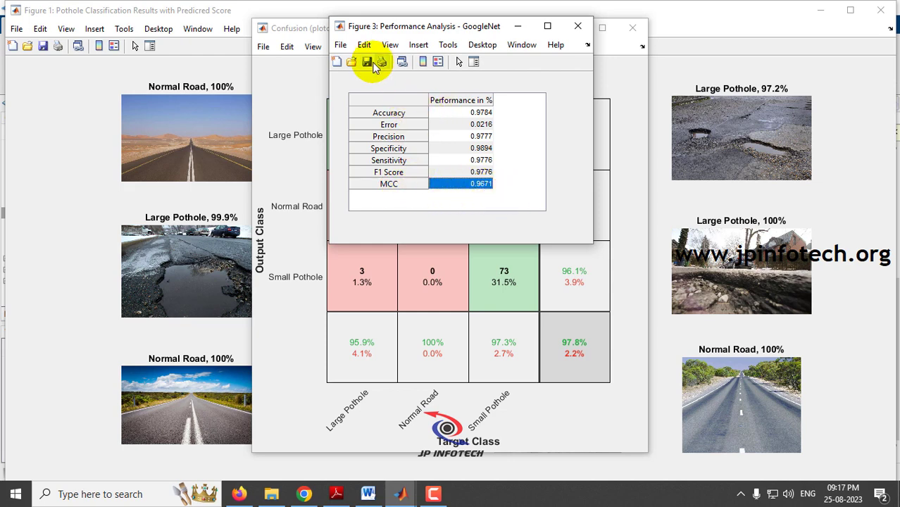
Save the performance analysis figure to the Desktop as a bitmap file named PER, and close the figure
key("ctrl+s")
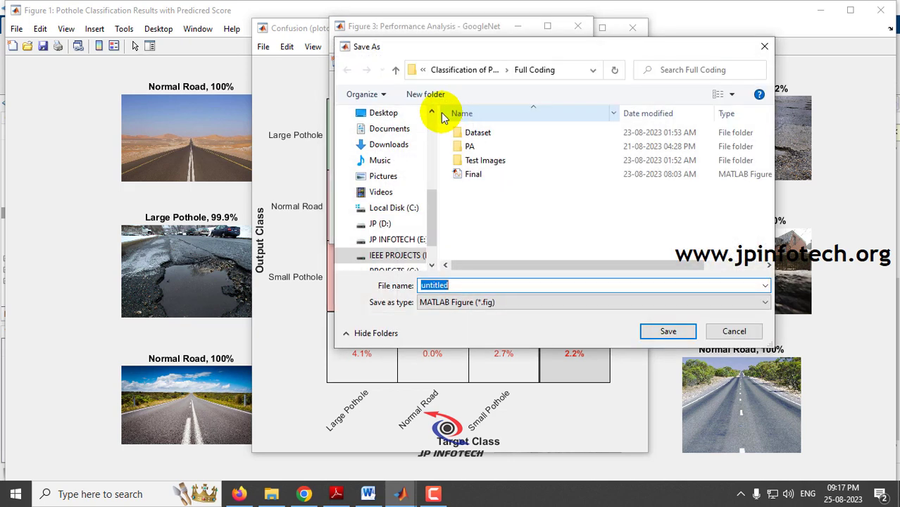
left_click(386, 113)
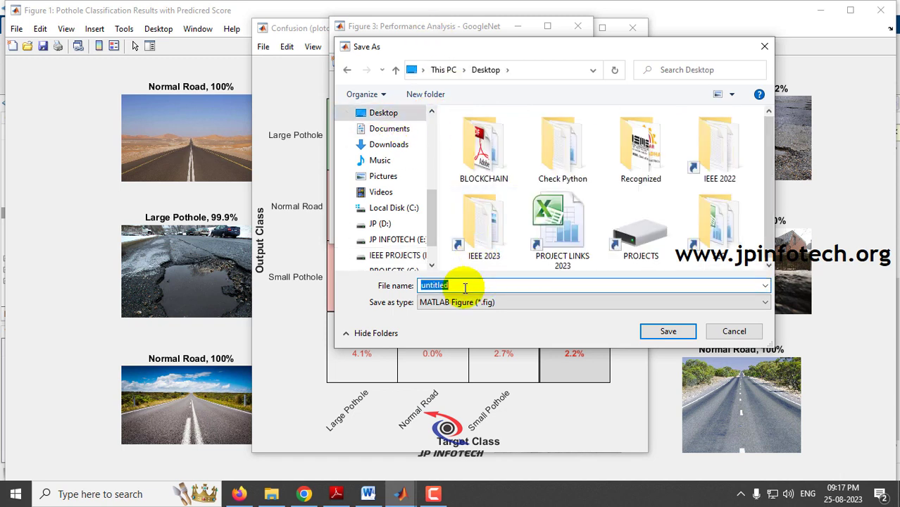
type("PER")
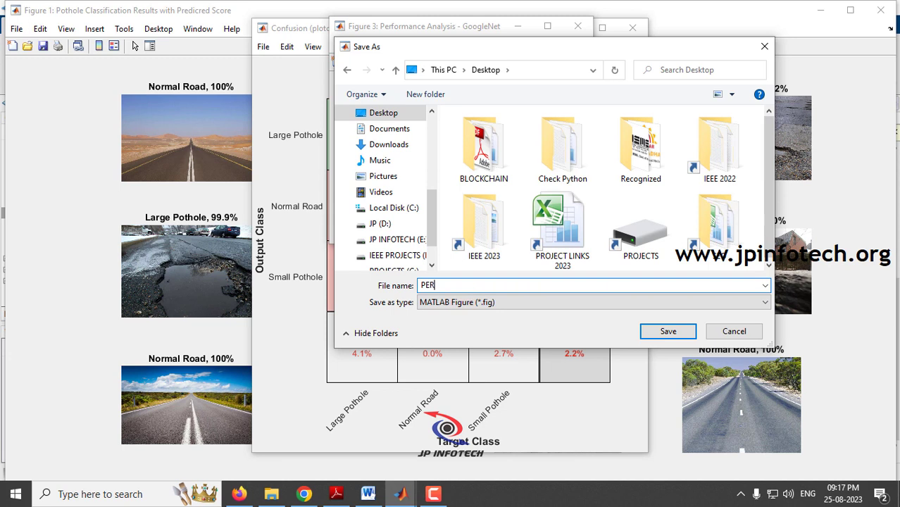
left_click(475, 302)
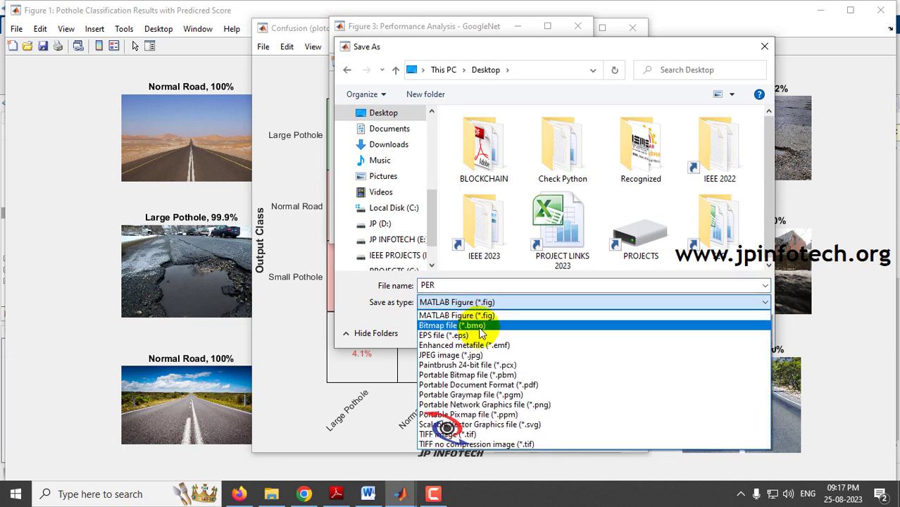
left_click(479, 327)
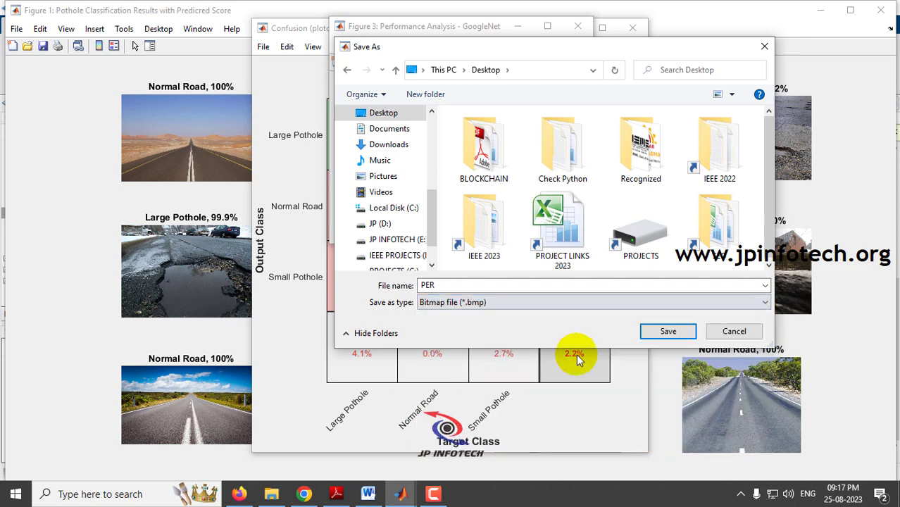
left_click(668, 334)
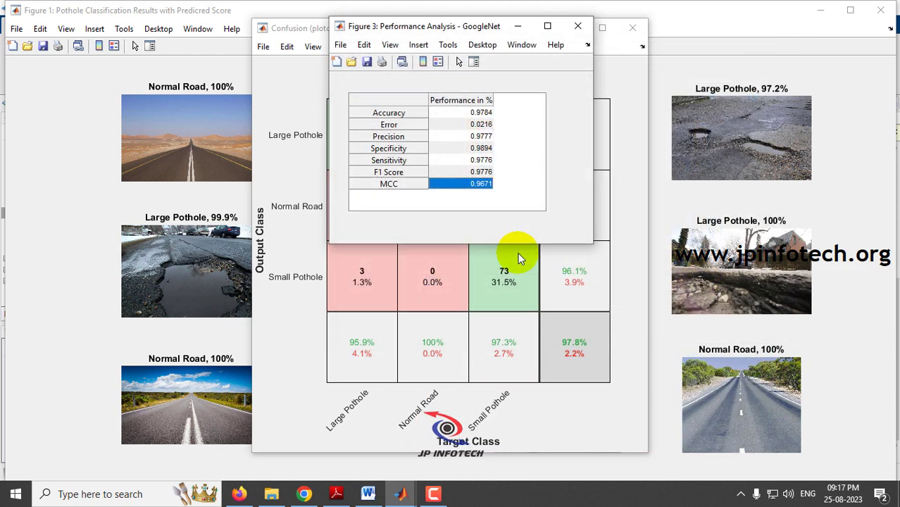
left_click(577, 27)
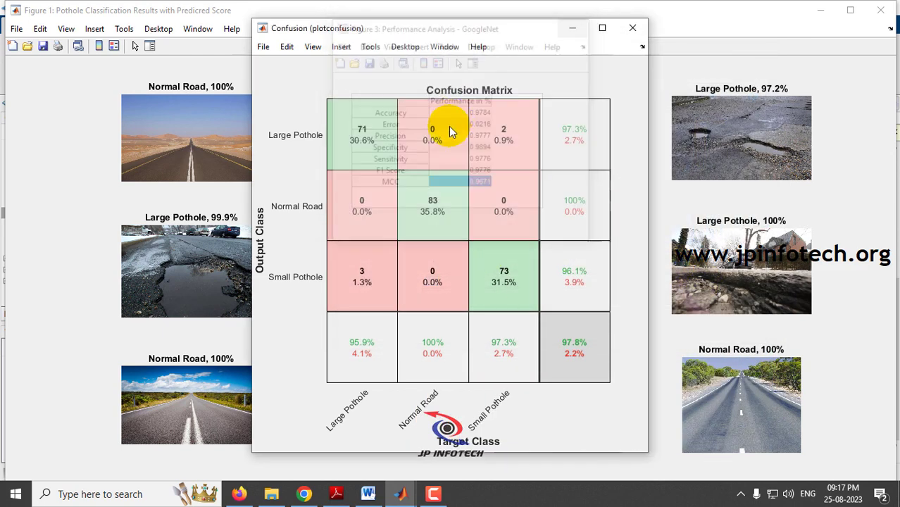
Save the confusion matrix figure to the Desktop as a bitmap file named CF
left_click(263, 47)
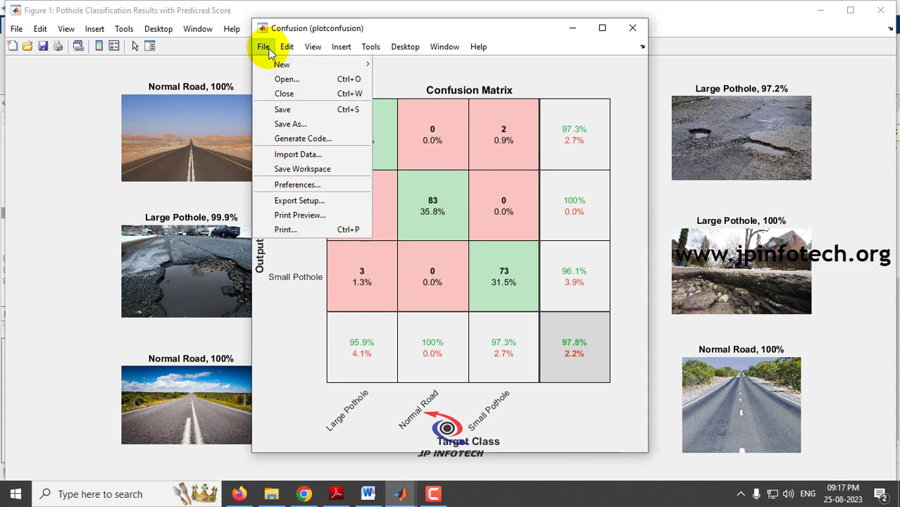
left_click(295, 124)
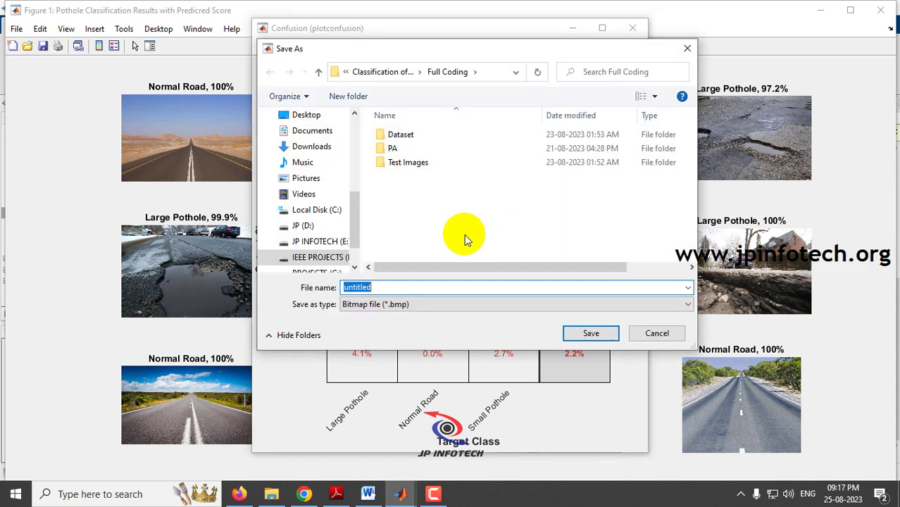
left_click(307, 115)
double_click(373, 287)
type("CF")
key("Return")
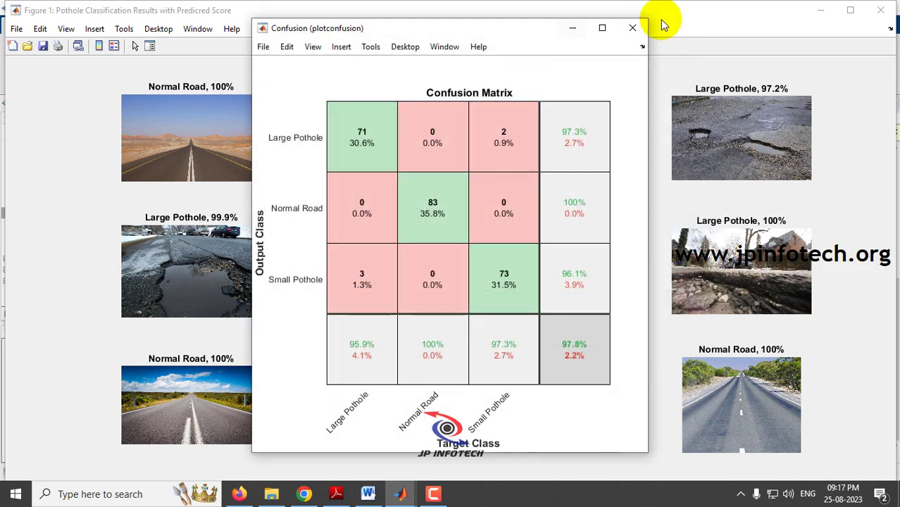
Close the confusion matrix, save the pothole classification results figure to the Desktop as a bitmap file named TEST, and close that figure
left_click(634, 28)
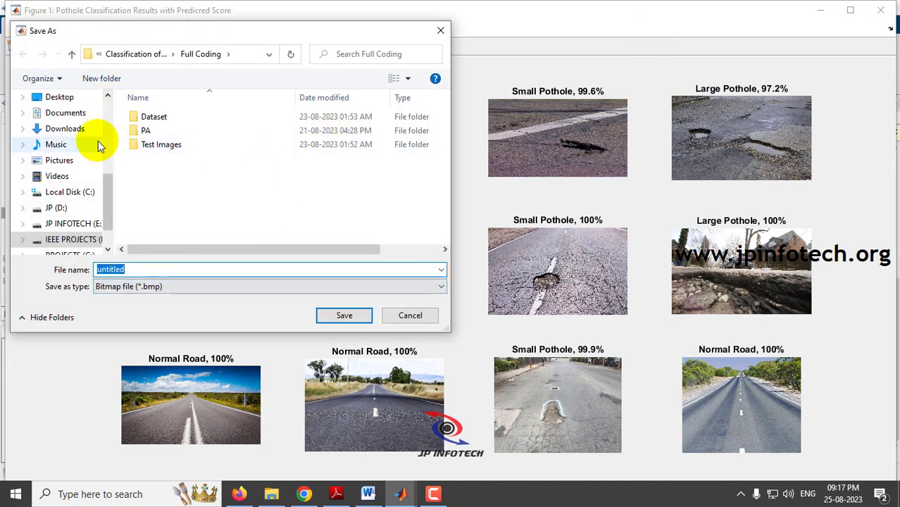
left_click_drag(111, 187, 56, 120)
left_click(59, 123)
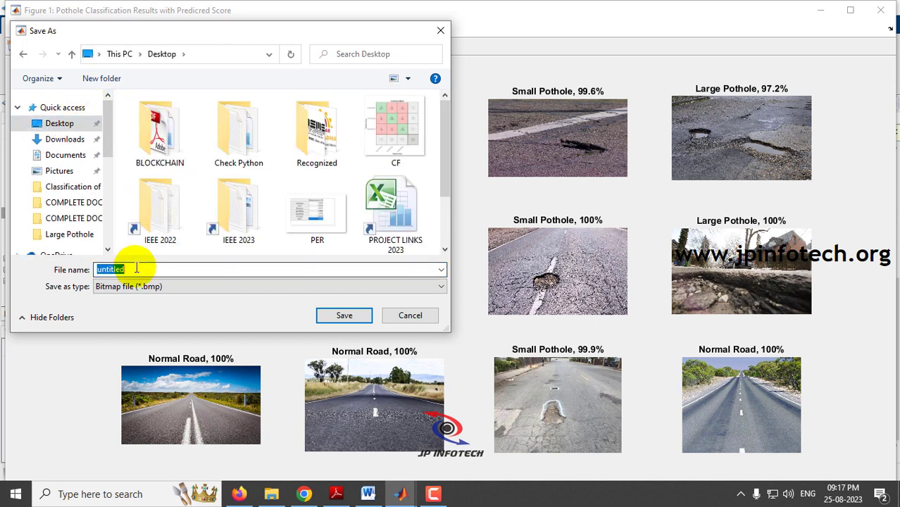
type("TEST")
key("Return")
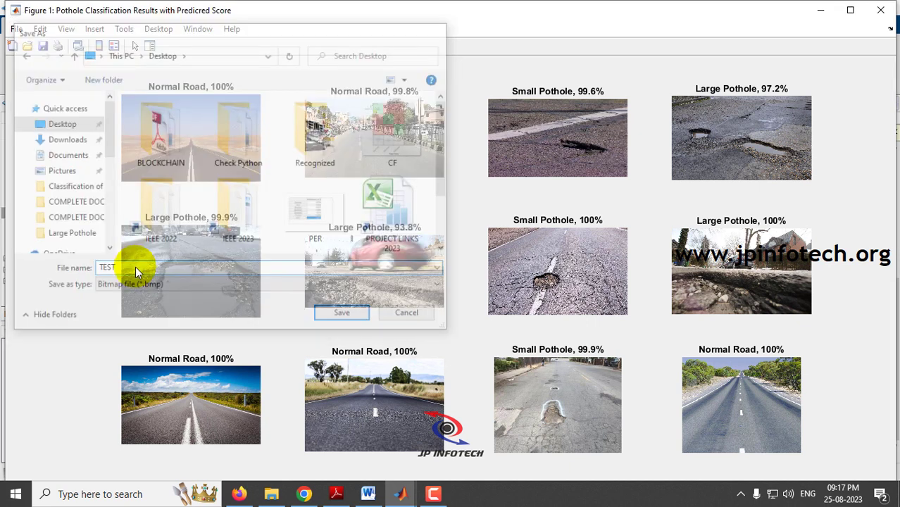
left_click(880, 10)
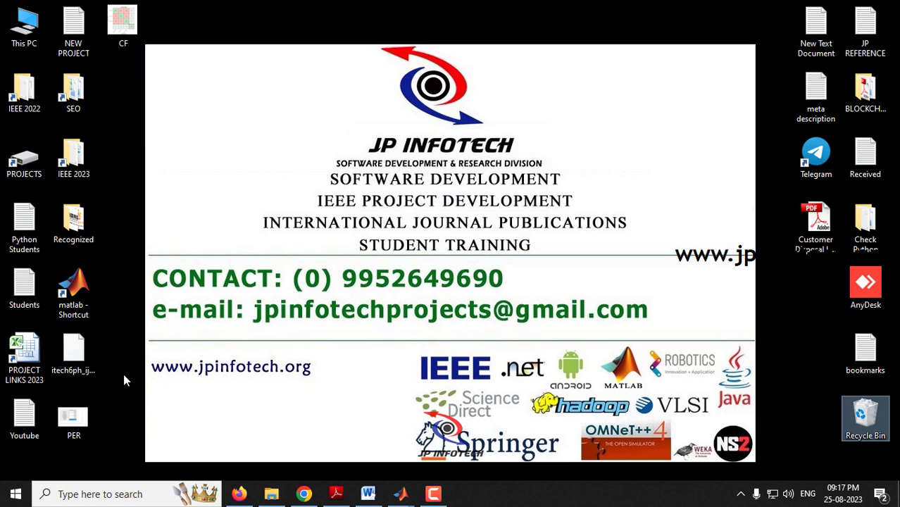
View the saved PER and CF images from the desktop, closing each one after checking it
double_click(72, 420)
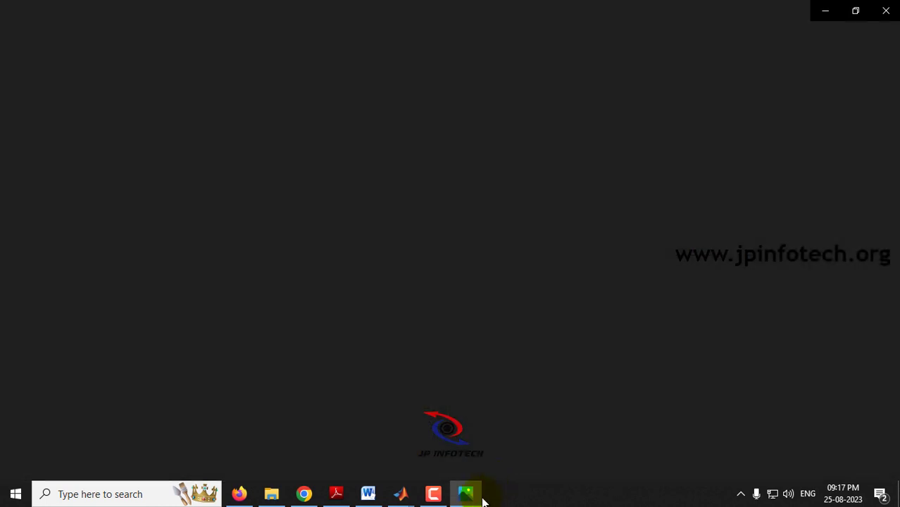
key("alt+F4")
double_click(130, 27)
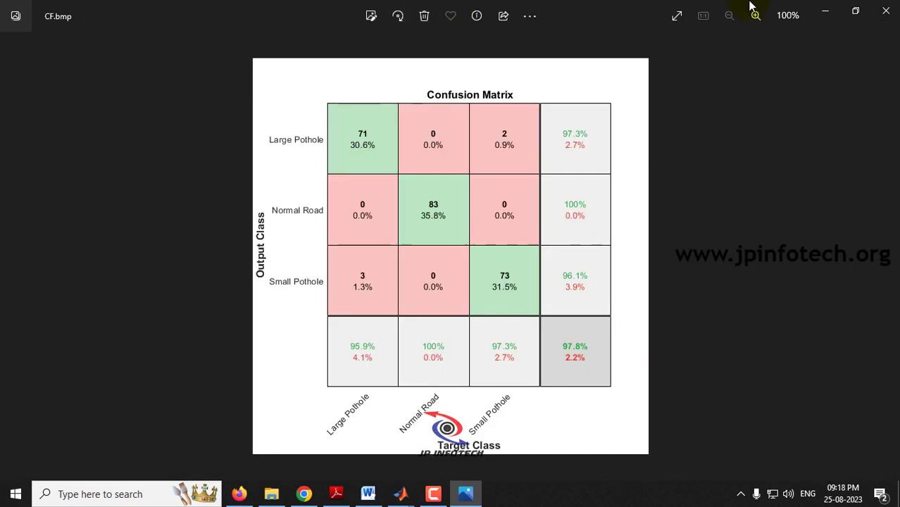
left_click(885, 11)
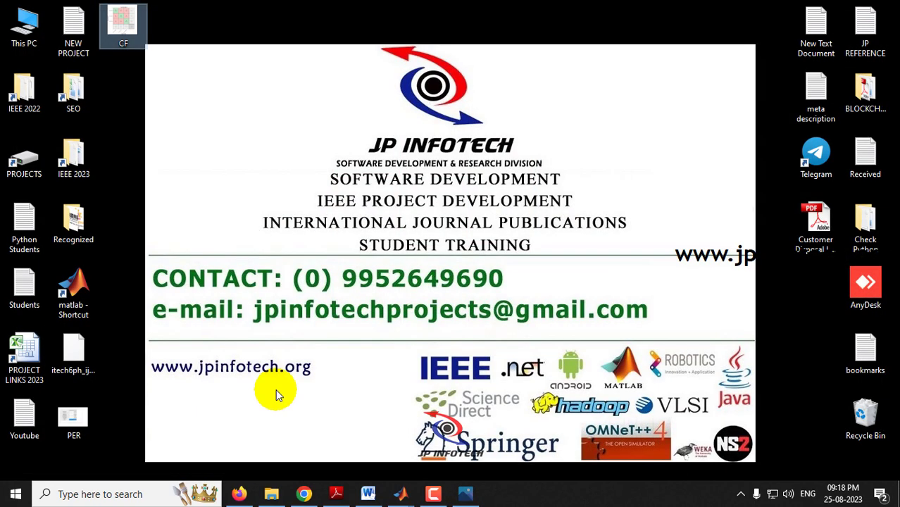
Close the leftover "Trained Network Model Was Loaded" message windows of MATLAB and bring up the Final application window
left_click(407, 498)
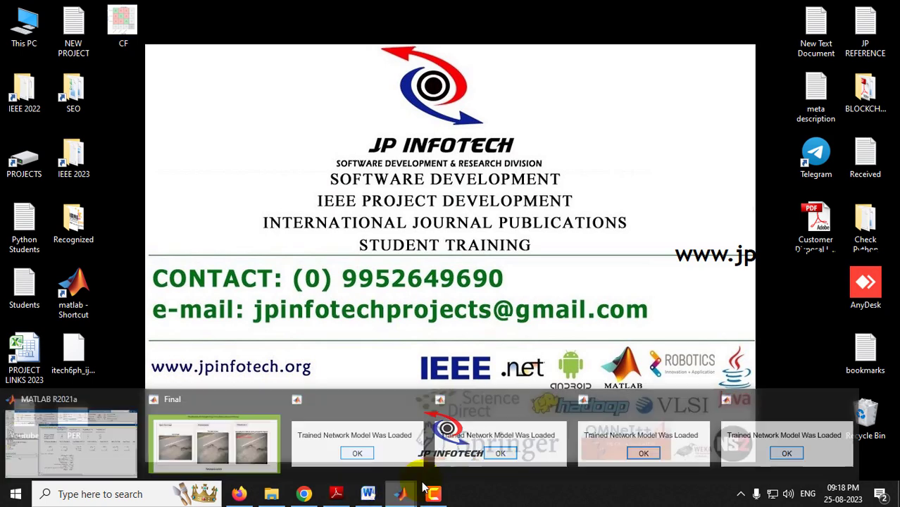
left_click(838, 399)
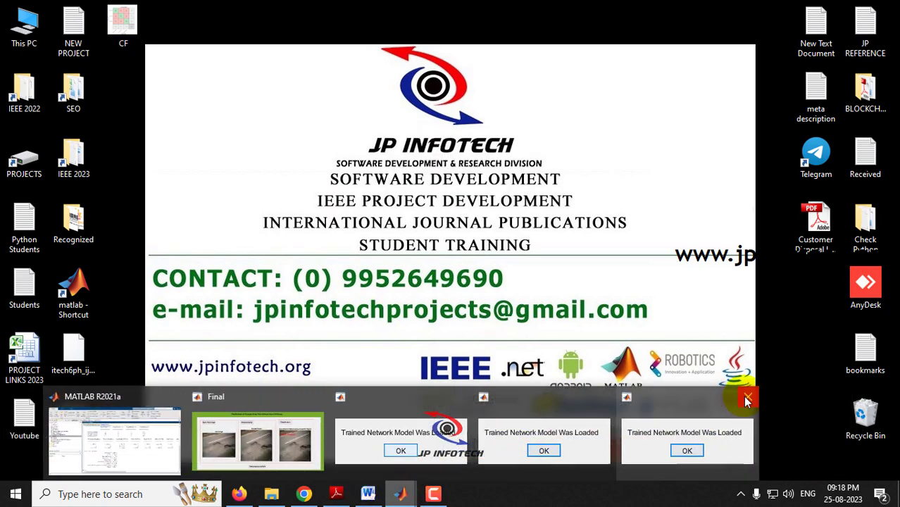
left_click(747, 401)
left_click(666, 398)
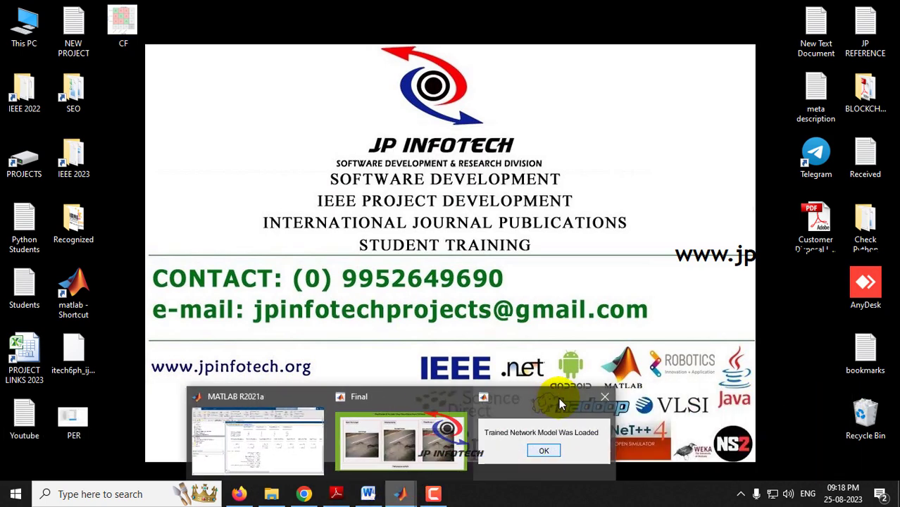
left_click(604, 400)
left_click(470, 440)
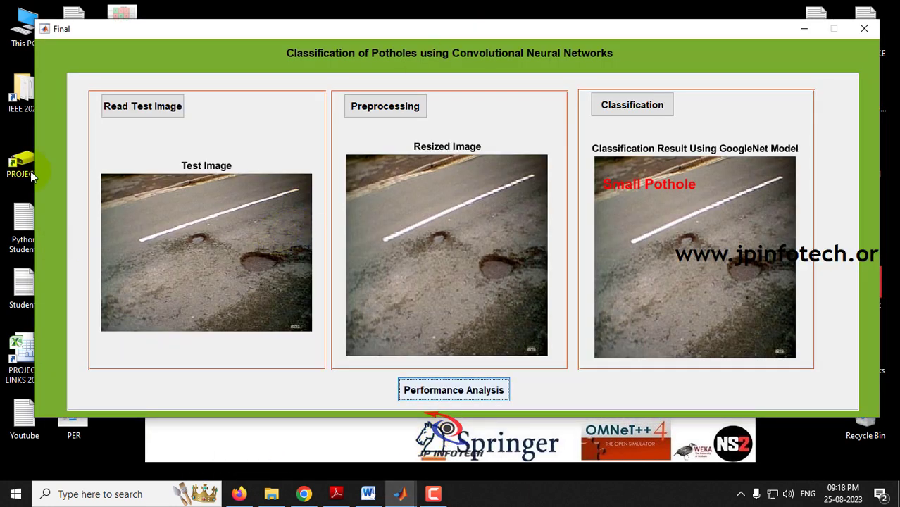
Switch to the Word document, highlight the project title on its first page, and return to the desktop
left_click(361, 497)
left_click_drag(893, 377, 893, 116)
left_click_drag(262, 178, 480, 206)
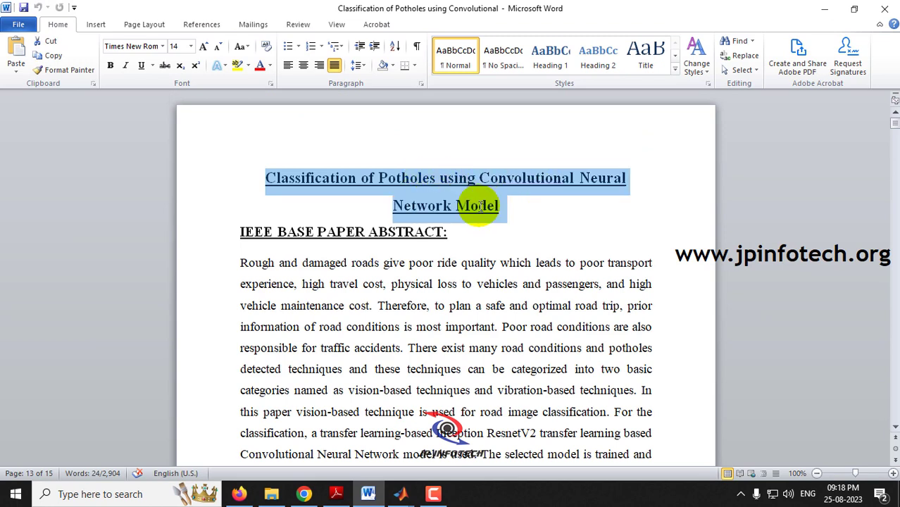
key("super+d")
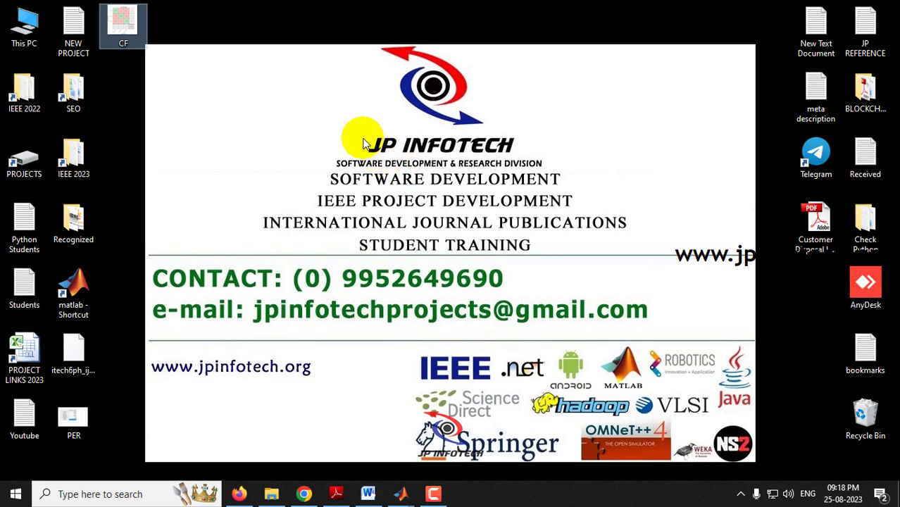